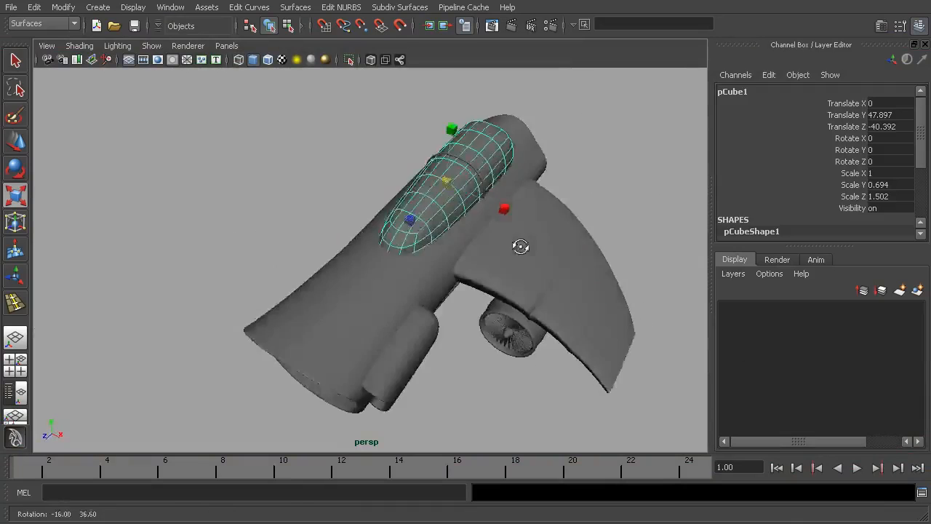
Turn off the smooth preview on the cockpit canopy and switch it to face selection.
{"action": "right_click_drag", "start_coordinate": [490, 221], "coordinate": [677, 251], "text": "alt"}
{"action": "middle_click_drag", "start_coordinate": [583, 223], "coordinate": [493, 280], "text": "alt"}
{"action": "right_click_drag", "start_coordinate": [492, 280], "coordinate": [525, 283], "text": "alt"}
{"action": "key", "text": "1"}
{"action": "left_click_drag", "start_coordinate": [525, 260], "coordinate": [397, 223], "text": "alt"}
{"action": "right_click_drag", "start_coordinate": [397, 222], "coordinate": [416, 245], "text": "alt"}
{"action": "left_click_drag", "start_coordinate": [416, 246], "coordinate": [465, 242], "text": "alt"}
{"action": "right_click", "coordinate": [445, 231]}
{"action": "left_click", "coordinate": [445, 263]}
Select the lower faces around the front end of the canopy, covering both sides in the side view.
{"action": "key", "text": "space"}
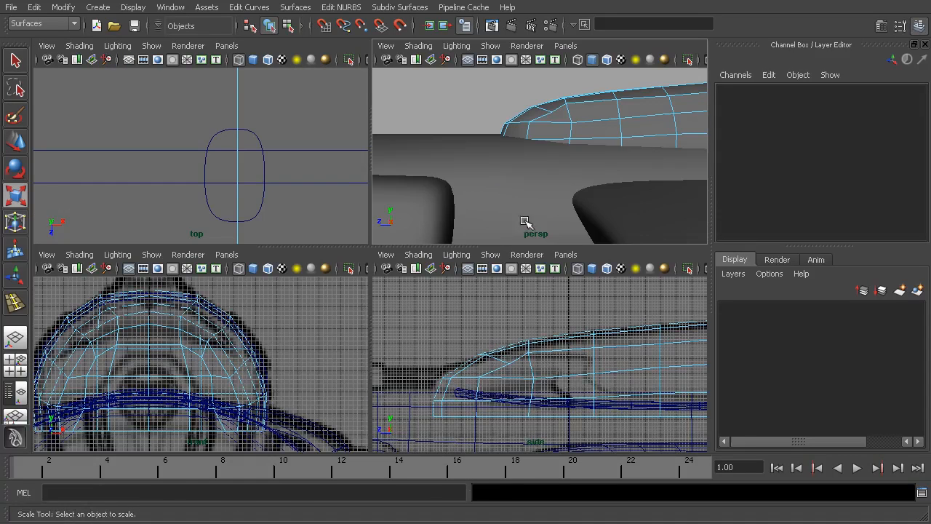
{"action": "key", "text": "r"}
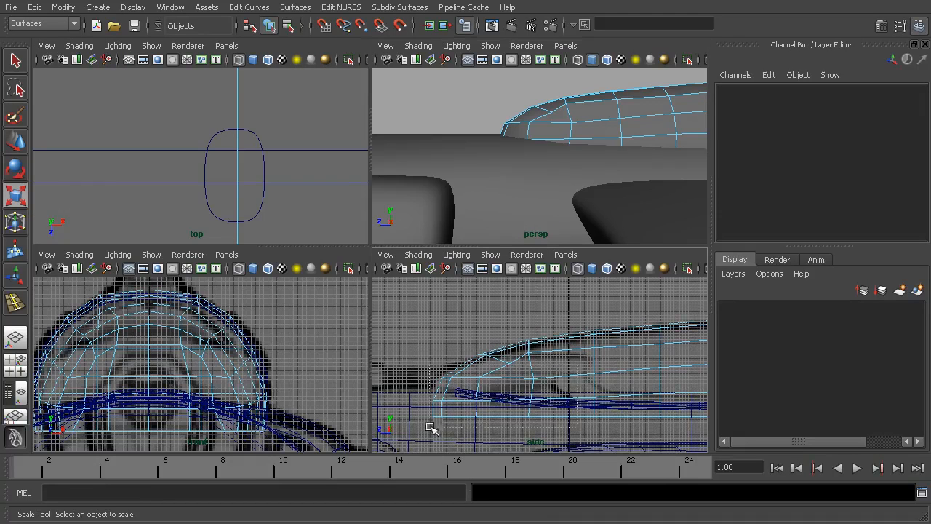
{"action": "left_click_drag", "start_coordinate": [424, 427], "coordinate": [426, 428]}
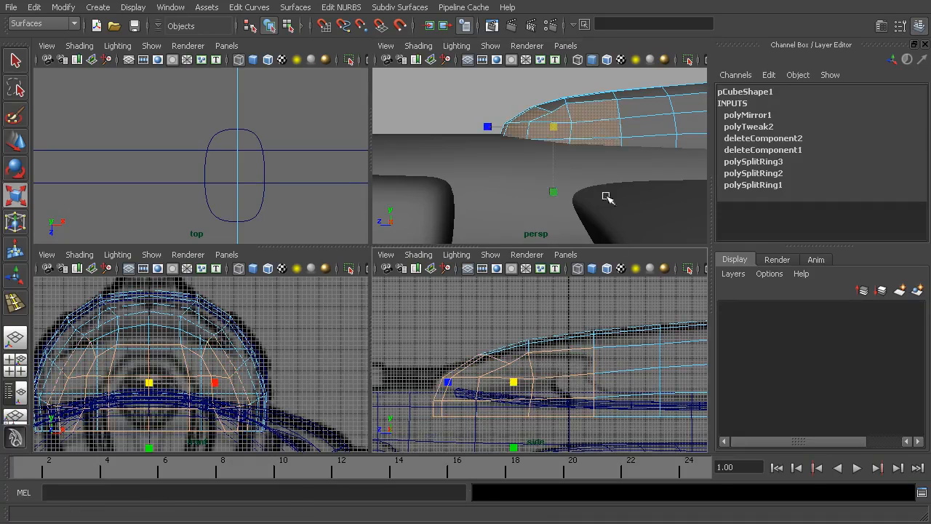
{"action": "key", "text": "space"}
{"action": "mouse_move", "coordinate": [551, 208]}
{"action": "left_mouse_down", "text": "alt"}
{"action": "mouse_move", "coordinate": [730, 222]}
{"action": "mouse_move", "coordinate": [550, 100]}
{"action": "mouse_move", "coordinate": [661, 164]}
{"action": "mouse_move", "coordinate": [553, 226]}
{"action": "left_mouse_up", "text": "alt"}
{"action": "right_click_drag", "start_coordinate": [553, 226], "coordinate": [610, 222], "text": "alt"}
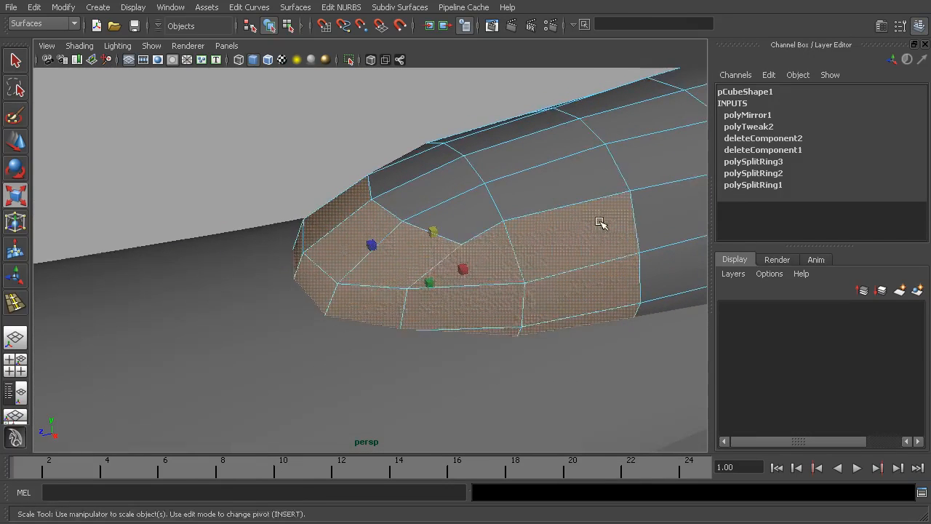
{"action": "middle_click_drag", "start_coordinate": [611, 223], "coordinate": [534, 235], "text": "alt"}
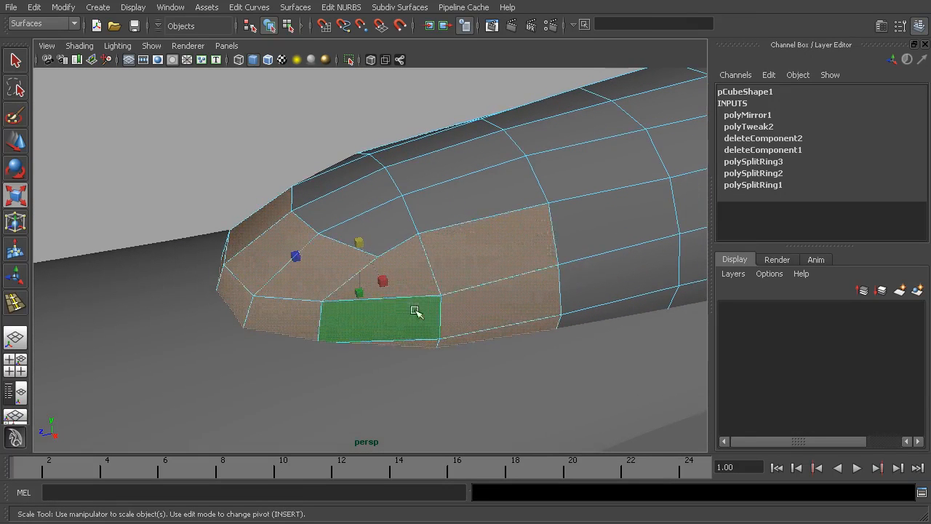
{"action": "left_click", "coordinate": [457, 245], "text": "shift"}
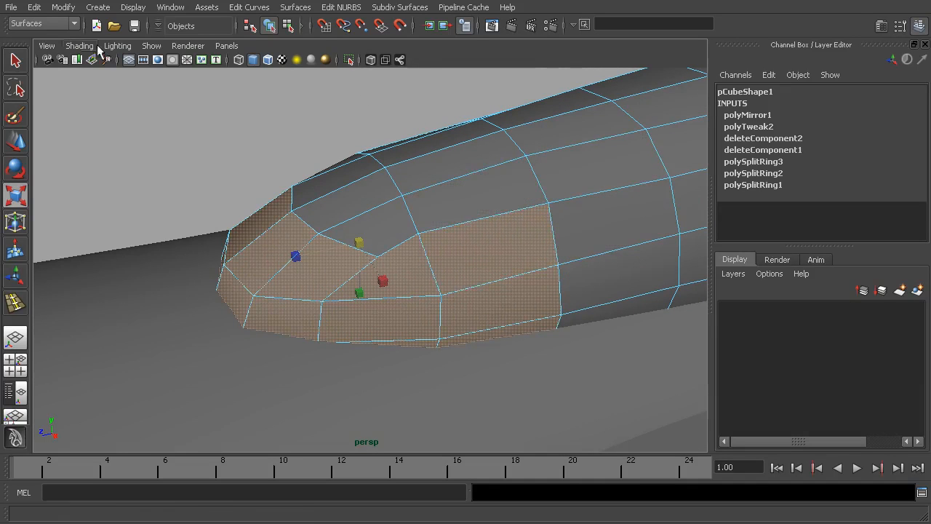
Duplicate the selected canopy faces as a separate piece and pull the copy slightly forward along Z.
{"action": "left_click", "coordinate": [52, 24]}
{"action": "left_click", "coordinate": [54, 47]}
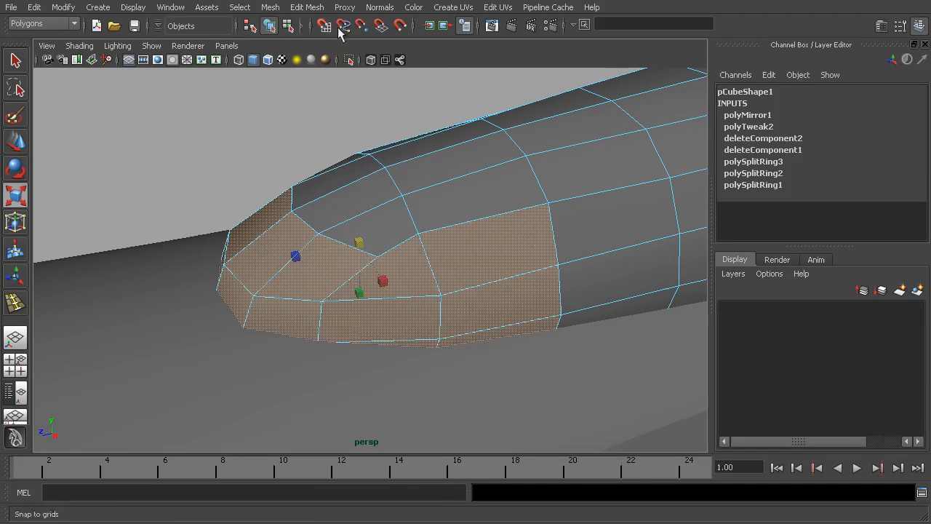
{"action": "left_click", "coordinate": [311, 8]}
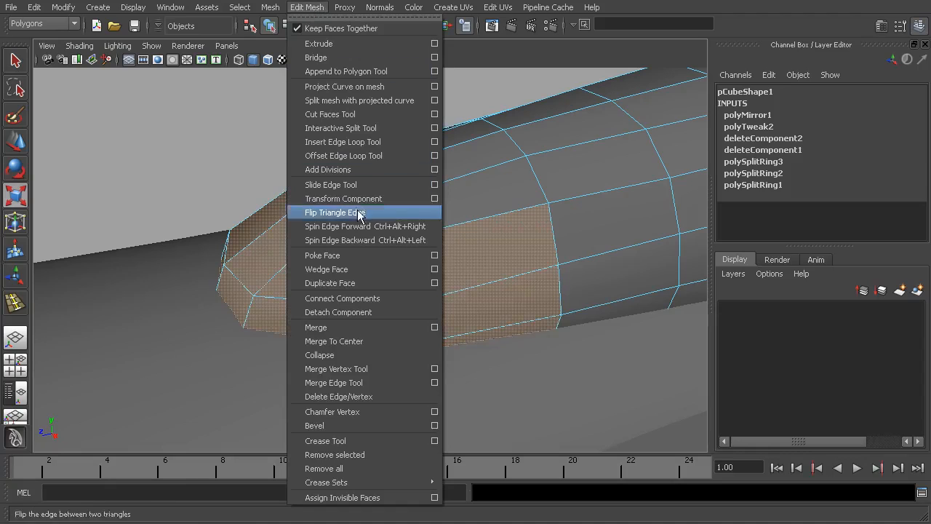
{"action": "left_click", "coordinate": [367, 284]}
{"action": "left_click_drag", "start_coordinate": [424, 266], "coordinate": [350, 285], "text": "alt"}
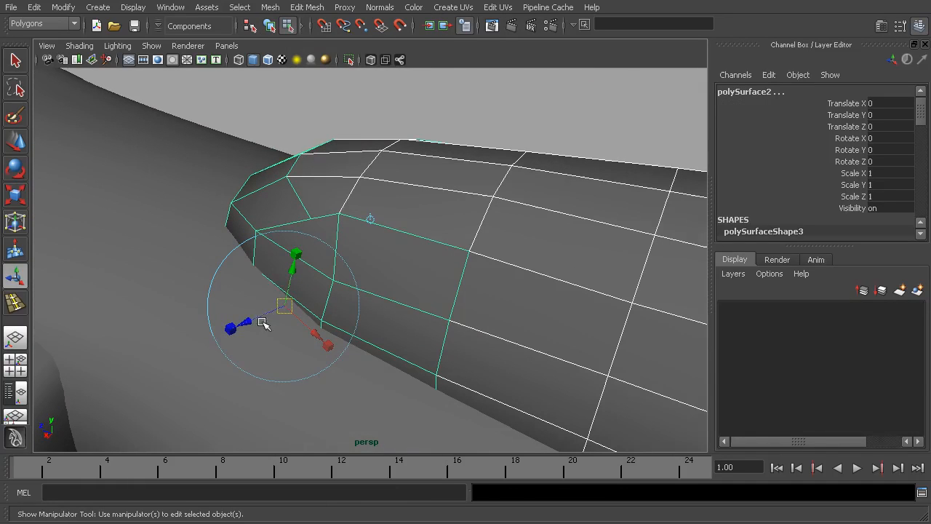
{"action": "mouse_move", "coordinate": [251, 321]}
{"action": "left_mouse_down"}
{"action": "mouse_move", "coordinate": [240, 322]}
{"action": "mouse_move", "coordinate": [247, 326]}
{"action": "left_mouse_up"}
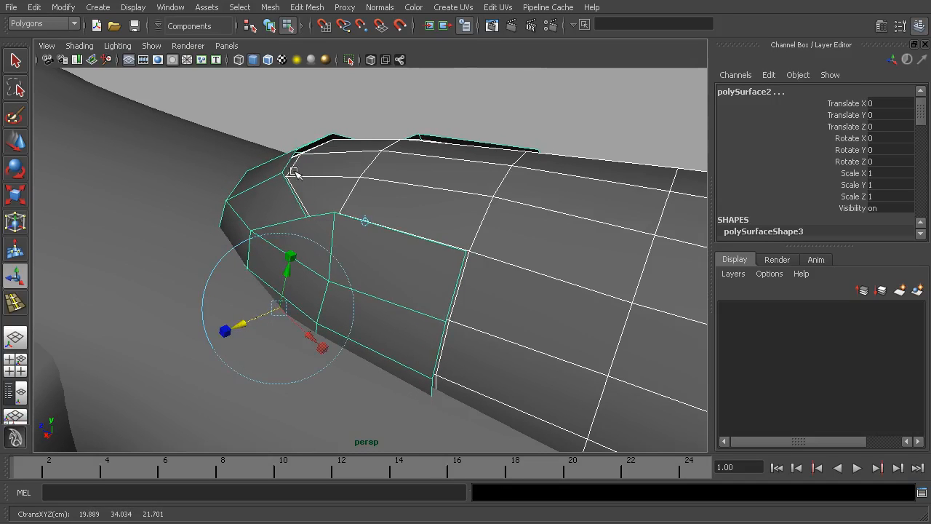
Return to object selection and turn on the smooth preview for the original canopy.
{"action": "left_click_drag", "start_coordinate": [368, 271], "coordinate": [274, 239], "text": "alt"}
{"action": "left_click", "coordinate": [403, 238]}
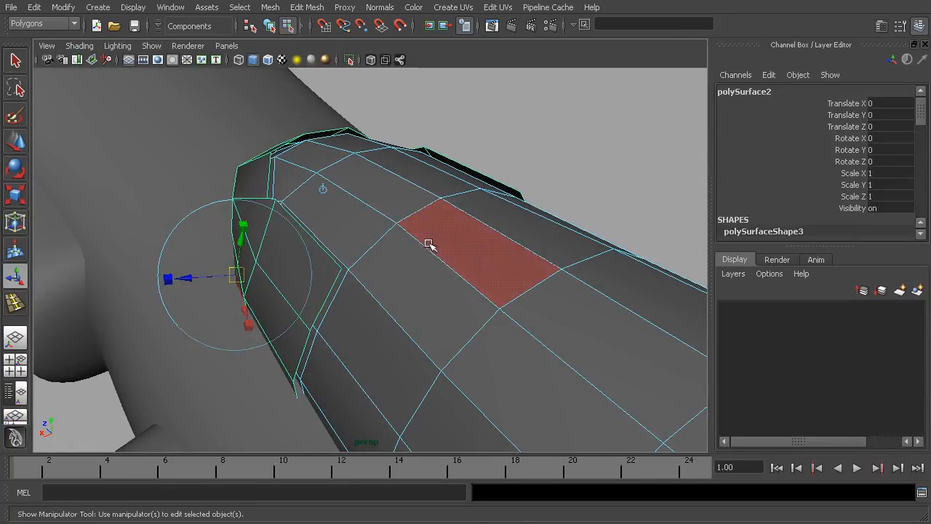
{"action": "left_click", "coordinate": [270, 26]}
{"action": "left_click", "coordinate": [424, 233]}
{"action": "left_click_drag", "start_coordinate": [424, 233], "coordinate": [593, 206], "text": "alt"}
{"action": "key", "text": "3"}
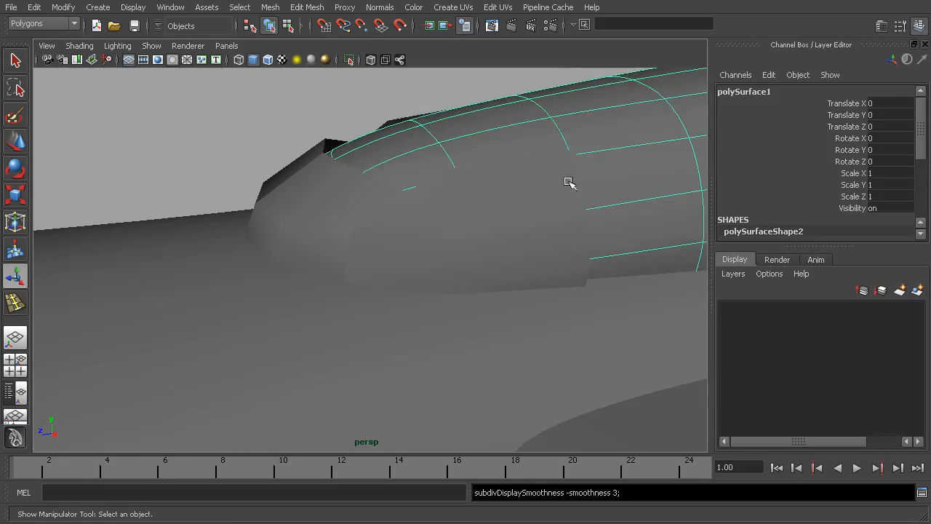
Move the upper rear corner vertex of the duplicated piece down and inward to the blueprint outline in the side view.
{"action": "middle_click_drag", "start_coordinate": [609, 214], "coordinate": [537, 251], "text": "alt"}
{"action": "left_click", "coordinate": [409, 283]}
{"action": "left_click_drag", "start_coordinate": [412, 285], "coordinate": [428, 260], "text": "alt"}
{"action": "key", "text": "space"}
{"action": "key", "text": "space"}
{"action": "right_click_drag", "start_coordinate": [385, 261], "coordinate": [512, 298], "text": "alt"}
{"action": "right_click", "coordinate": [431, 190]}
{"action": "left_click", "coordinate": [371, 189]}
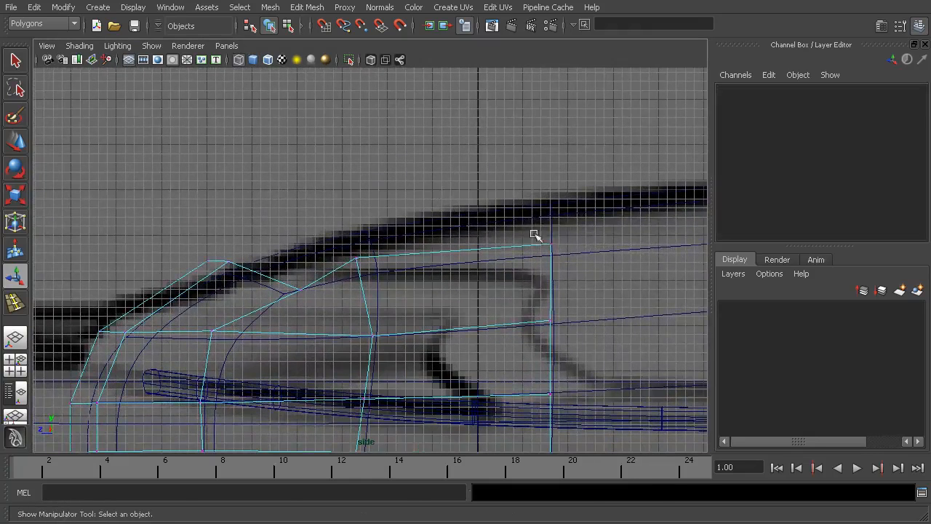
{"action": "left_click_drag", "start_coordinate": [565, 226], "coordinate": [524, 279]}
{"action": "key", "text": "w"}
{"action": "left_click_drag", "start_coordinate": [553, 223], "coordinate": [550, 248]}
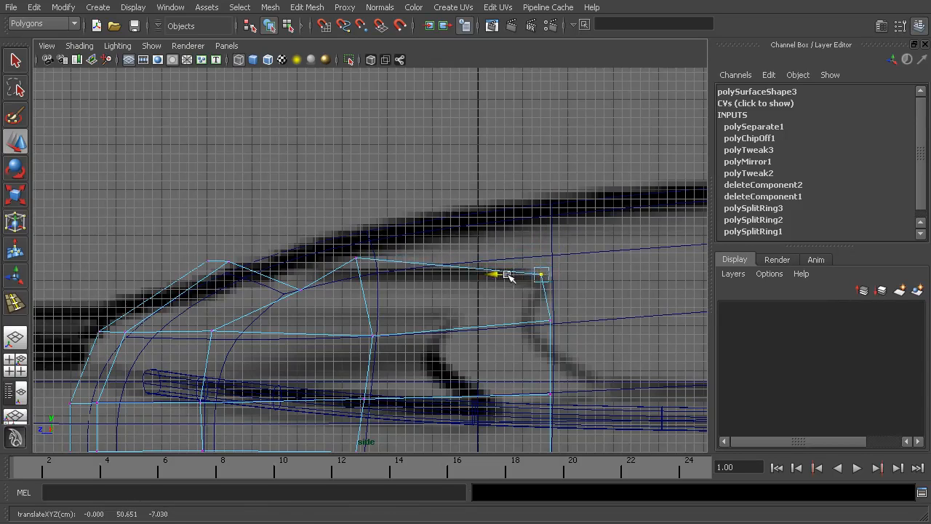
Lower the remaining upper-edge vertices of the duplicated piece so they line up with the blueprint's horizontal line.
{"action": "left_click_drag", "start_coordinate": [374, 235], "coordinate": [339, 286]}
{"action": "left_click_drag", "start_coordinate": [355, 232], "coordinate": [355, 249]}
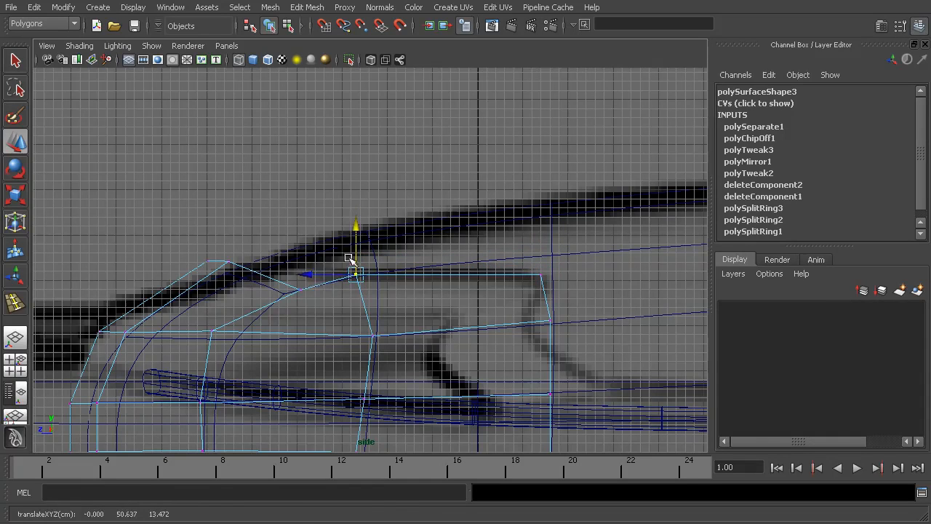
{"action": "left_click_drag", "start_coordinate": [278, 315], "coordinate": [279, 316]}
{"action": "left_click_drag", "start_coordinate": [301, 265], "coordinate": [145, 285]}
{"action": "left_click", "coordinate": [222, 238]}
{"action": "key", "text": "ctrl+z"}
{"action": "left_click_drag", "start_coordinate": [217, 224], "coordinate": [216, 242]}
{"action": "left_click_drag", "start_coordinate": [389, 266], "coordinate": [340, 296]}
{"action": "left_click_drag", "start_coordinate": [358, 255], "coordinate": [284, 291]}
{"action": "middle_click_drag", "start_coordinate": [248, 312], "coordinate": [315, 258], "text": "alt"}
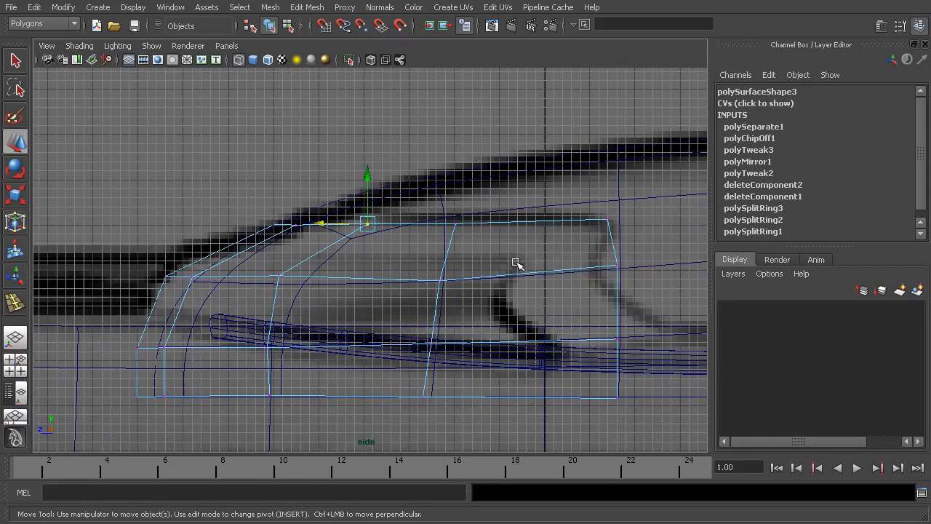
Move the rear-edge vertices of the piece to follow the blueprint's slanted outline, pulling the lower ones backward.
{"action": "left_click_drag", "start_coordinate": [619, 237], "coordinate": [615, 247]}
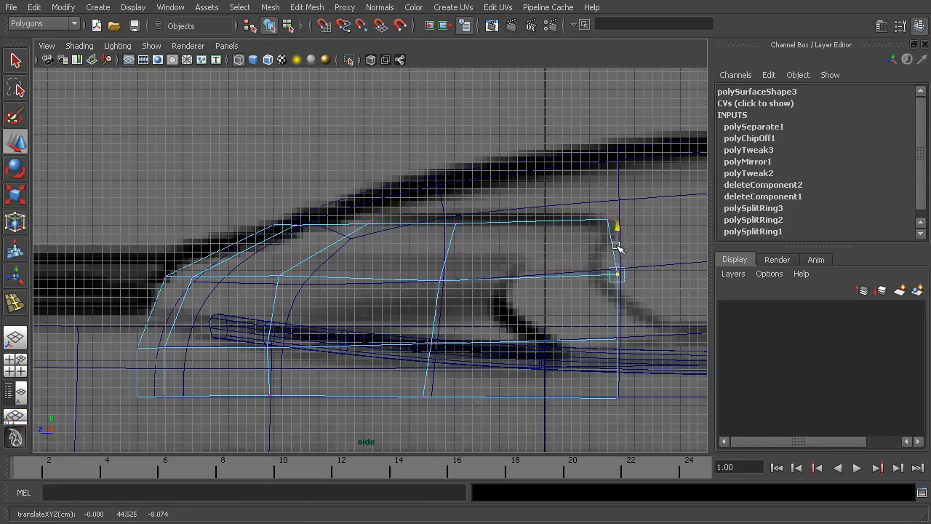
{"action": "middle_click_drag", "start_coordinate": [614, 251], "coordinate": [519, 232], "text": "alt"}
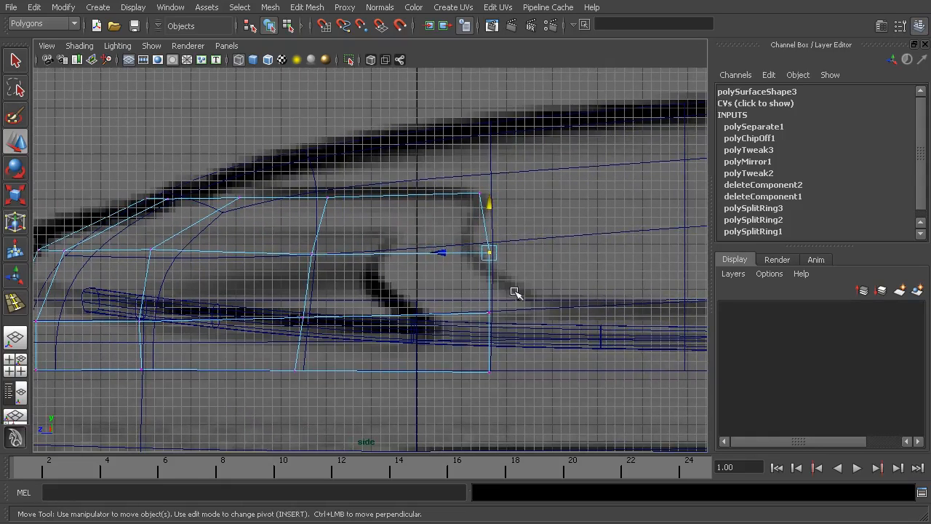
{"action": "left_click_drag", "start_coordinate": [472, 258], "coordinate": [469, 261]}
{"action": "left_click_drag", "start_coordinate": [459, 252], "coordinate": [453, 253]}
{"action": "left_click_drag", "start_coordinate": [506, 299], "coordinate": [479, 315]}
{"action": "left_click_drag", "start_coordinate": [507, 357], "coordinate": [489, 371]}
{"action": "left_click_drag", "start_coordinate": [550, 299], "coordinate": [487, 313]}
{"action": "left_click_drag", "start_coordinate": [592, 344], "coordinate": [579, 357]}
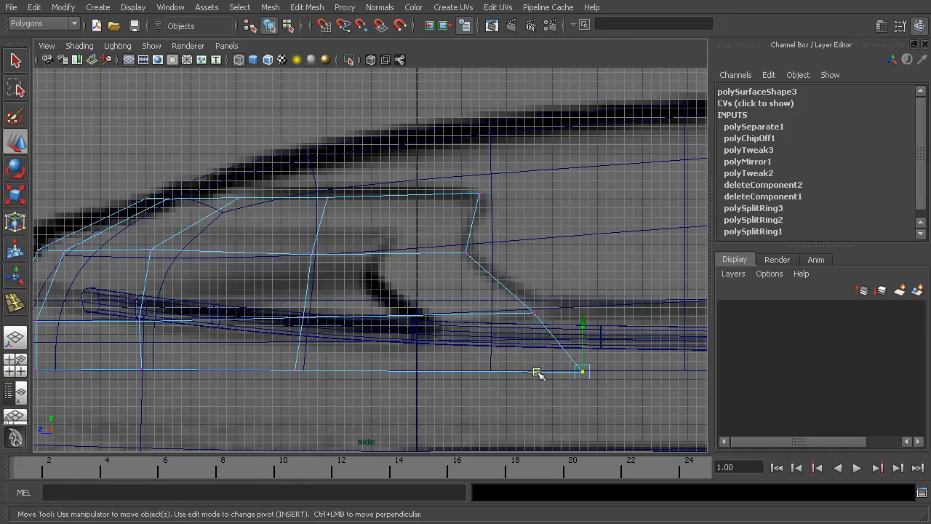
{"action": "left_click_drag", "start_coordinate": [535, 378], "coordinate": [548, 371]}
Widen the piece's vertices along X so its upper edge clears the canopy surface, and return to object selection.
{"action": "key", "text": "space"}
{"action": "key", "text": "space"}
{"action": "left_click_drag", "start_coordinate": [450, 210], "coordinate": [519, 291], "text": "alt"}
{"action": "left_click_drag", "start_coordinate": [504, 244], "coordinate": [553, 222]}
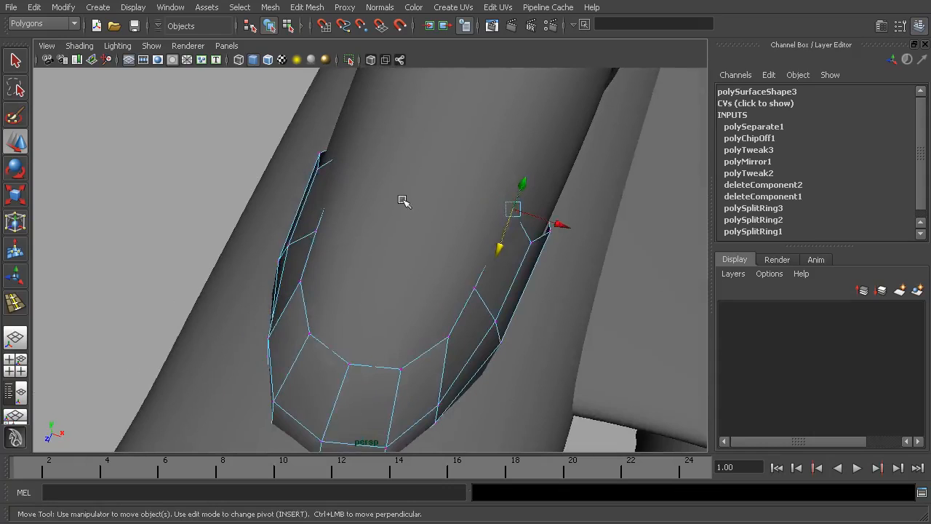
{"action": "left_click_drag", "start_coordinate": [401, 197], "coordinate": [360, 155], "text": "alt"}
{"action": "left_click_drag", "start_coordinate": [296, 184], "coordinate": [482, 194], "text": "alt"}
{"action": "key", "text": "t"}
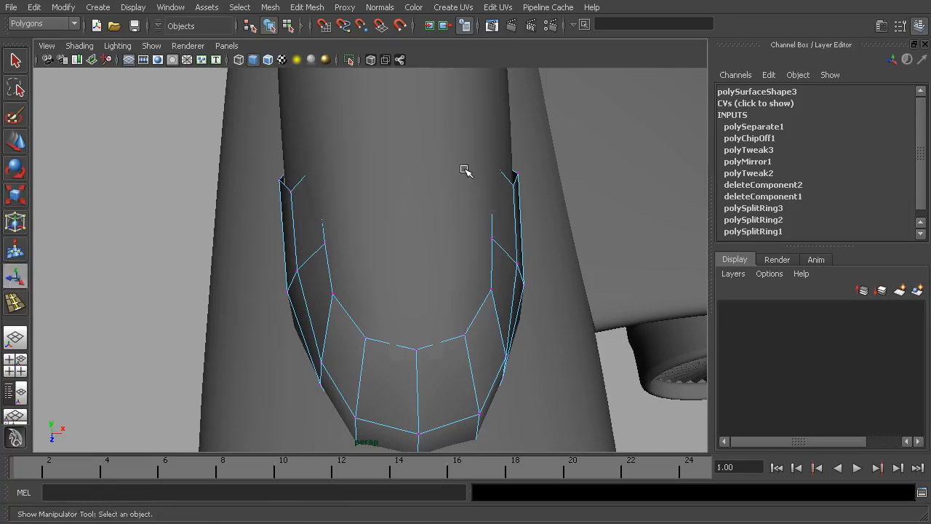
{"action": "key", "text": "r"}
{"action": "left_click_drag", "start_coordinate": [470, 157], "coordinate": [494, 199]}
{"action": "left_click", "coordinate": [269, 25]}
Extrude the faces of the duplicated piece outward with a local Z translation of 8.139 and an X scale of 1.167.
{"action": "left_click", "coordinate": [270, 7]}
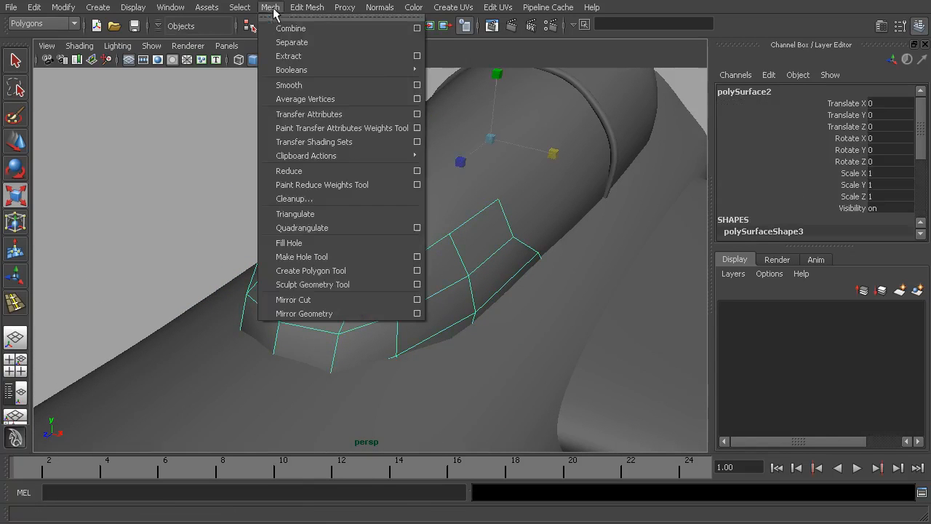
{"action": "mouse_move", "coordinate": [323, 10]}
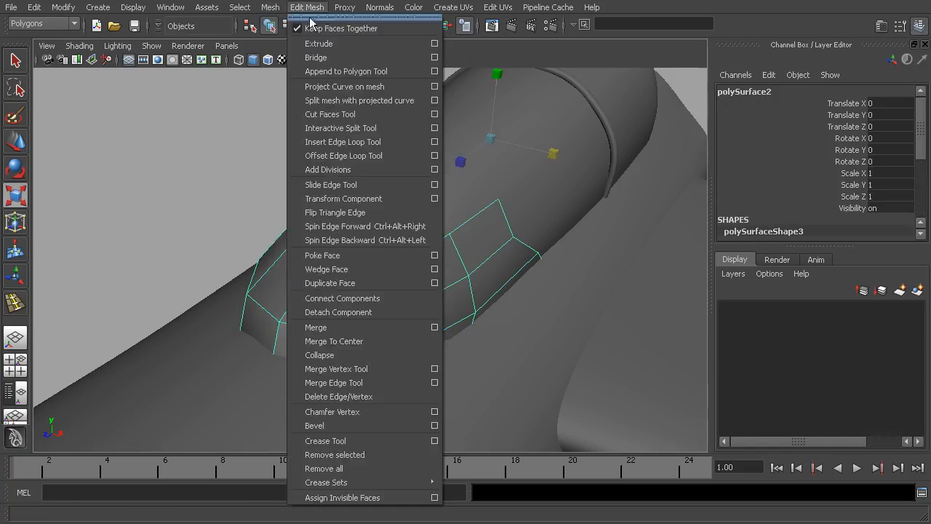
{"action": "left_click", "coordinate": [320, 42]}
{"action": "left_click_drag", "start_coordinate": [425, 230], "coordinate": [363, 170], "text": "alt"}
{"action": "middle_click_drag", "start_coordinate": [431, 234], "coordinate": [250, 259]}
{"action": "left_click_drag", "start_coordinate": [251, 260], "coordinate": [434, 328], "text": "alt"}
{"action": "middle_click_drag", "start_coordinate": [435, 329], "coordinate": [444, 326]}
{"action": "mouse_move", "coordinate": [444, 327]}
{"action": "left_mouse_down", "text": "alt"}
{"action": "mouse_move", "coordinate": [370, 315]}
{"action": "mouse_move", "coordinate": [429, 318]}
{"action": "left_mouse_up", "text": "alt"}
Return to object selection and smooth-preview the extruded piece, comparing its shape with the blueprint.
{"action": "key", "text": "space"}
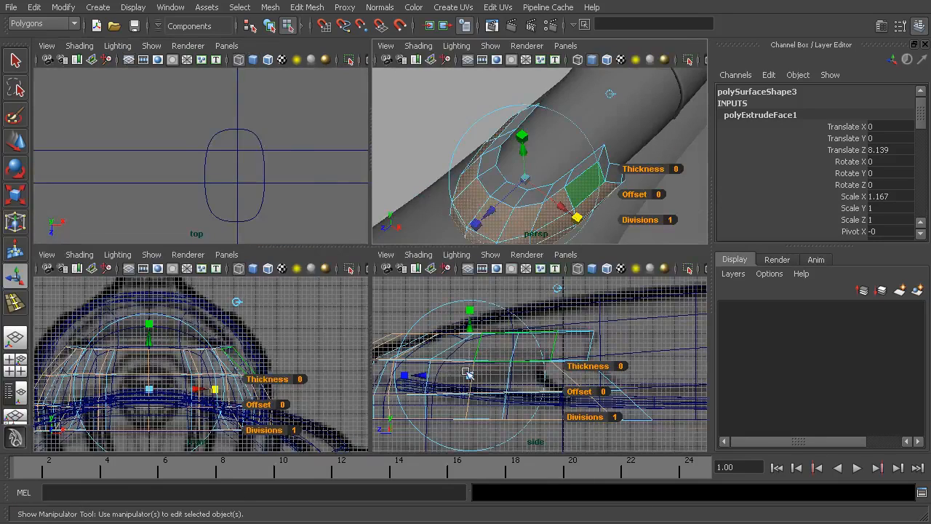
{"action": "key", "text": "space"}
{"action": "middle_click_drag", "start_coordinate": [312, 284], "coordinate": [519, 270], "text": "alt"}
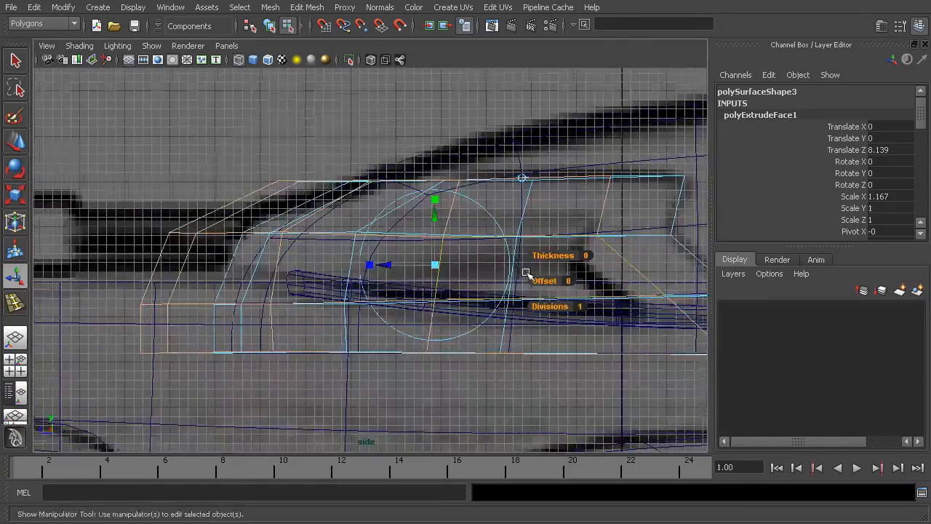
{"action": "right_click_drag", "start_coordinate": [519, 270], "coordinate": [492, 251], "text": "alt"}
{"action": "left_click", "coordinate": [269, 25]}
{"action": "right_click_drag", "start_coordinate": [312, 95], "coordinate": [387, 193], "text": "alt"}
{"action": "key", "text": "3"}
{"action": "middle_click_drag", "start_coordinate": [575, 266], "coordinate": [455, 223], "text": "alt"}
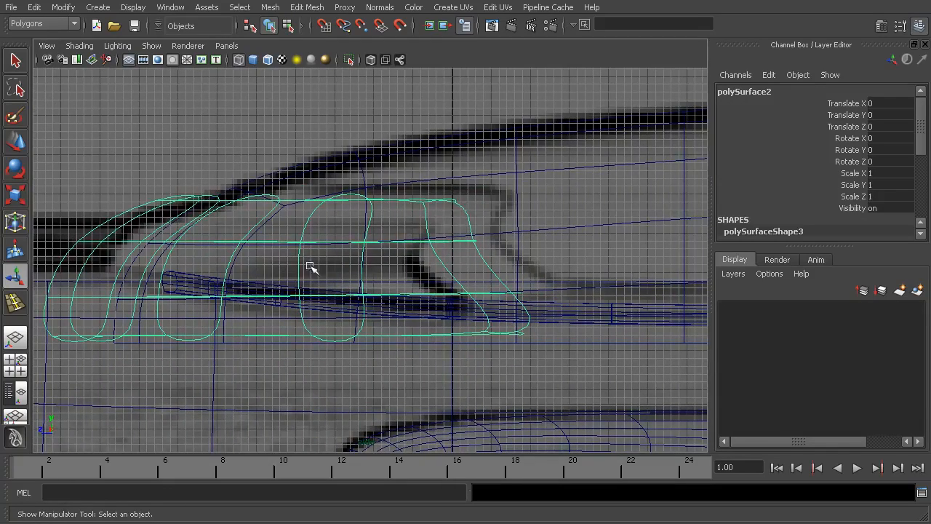
{"action": "middle_click_drag", "start_coordinate": [310, 267], "coordinate": [499, 255], "text": "alt"}
{"action": "key", "text": "space"}
{"action": "key", "text": "space"}
{"action": "left_click_drag", "start_coordinate": [516, 163], "coordinate": [379, 164], "text": "alt"}
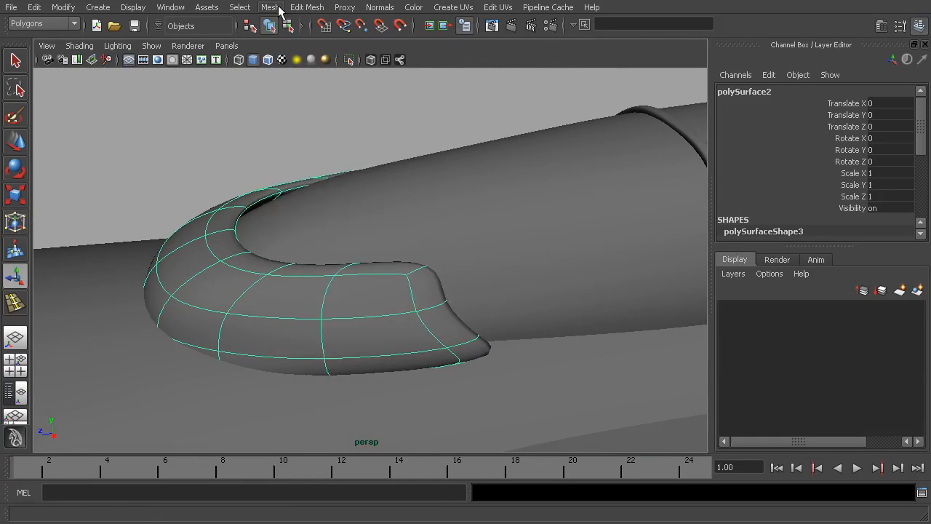
Insert edge loops close to the rear ends and edges of the extruded piece to sharpen its smoothed corners.
{"action": "left_click", "coordinate": [304, 7]}
{"action": "left_click", "coordinate": [342, 142]}
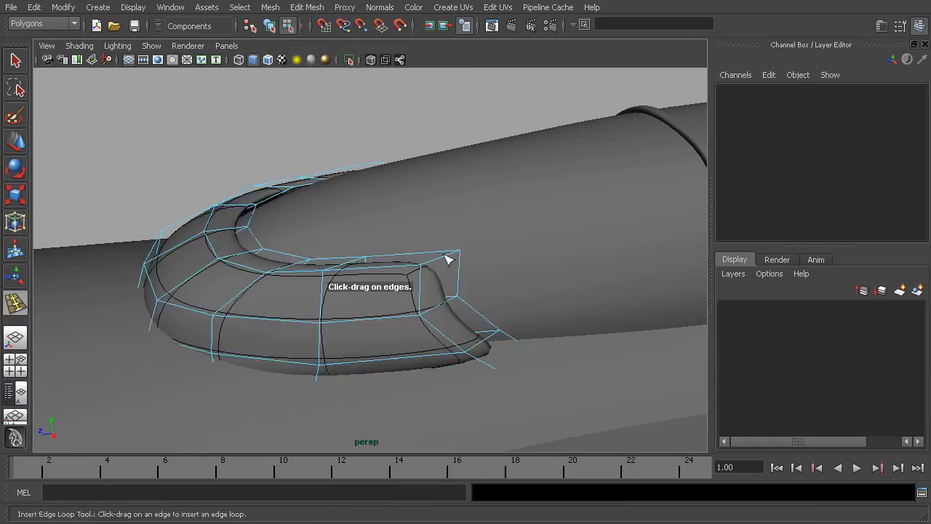
{"action": "left_click_drag", "start_coordinate": [402, 252], "coordinate": [402, 251]}
{"action": "left_click_drag", "start_coordinate": [395, 190], "coordinate": [428, 231], "text": "alt"}
{"action": "left_click_drag", "start_coordinate": [331, 201], "coordinate": [311, 254]}
{"action": "left_click", "coordinate": [334, 199]}
{"action": "key", "text": "ctrl+z"}
{"action": "key", "text": "ctrl+z"}
{"action": "key", "text": "ctrl+z"}
{"action": "left_click_drag", "start_coordinate": [224, 271], "coordinate": [223, 277]}
{"action": "left_click_drag", "start_coordinate": [273, 253], "coordinate": [274, 253]}
{"action": "left_click_drag", "start_coordinate": [339, 257], "coordinate": [339, 214], "text": "alt"}
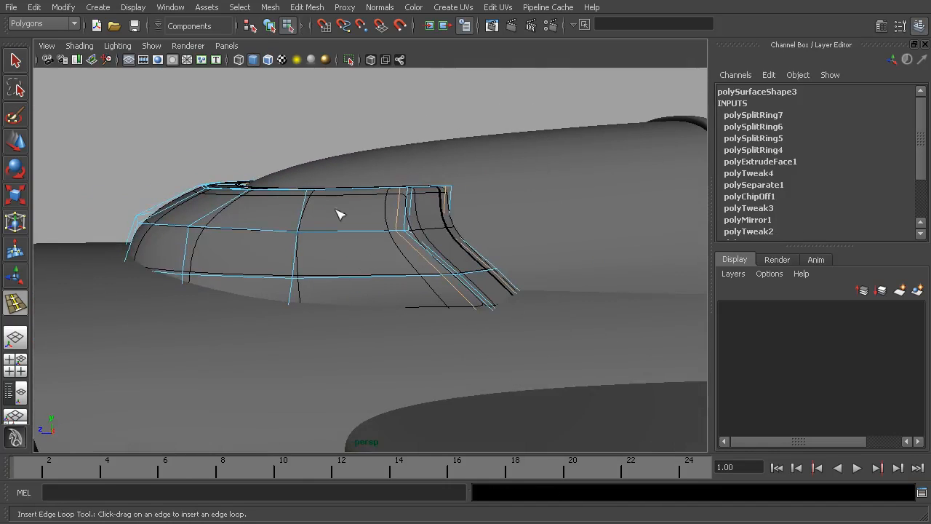
Select the bottom faces of the extruded piece in the side view and delete them.
{"action": "left_click", "coordinate": [274, 27]}
{"action": "left_click", "coordinate": [424, 283]}
{"action": "key", "text": "space"}
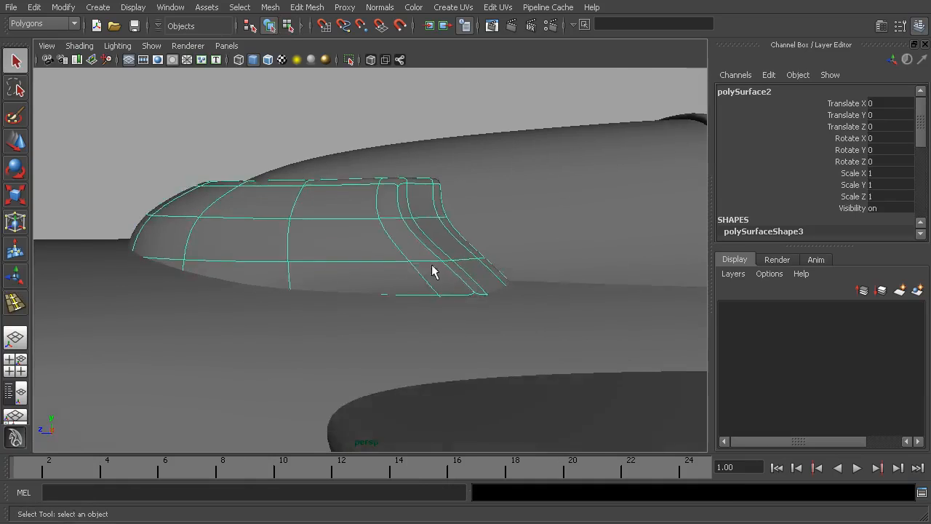
{"action": "key", "text": "space"}
{"action": "right_click_drag", "start_coordinate": [477, 348], "coordinate": [442, 342]}
{"action": "key", "text": "ctrl+z"}
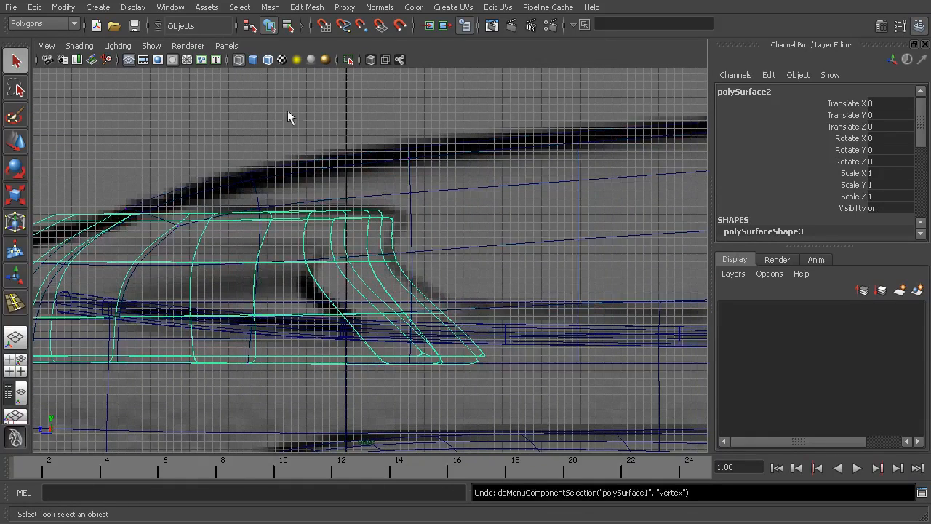
{"action": "middle_click_drag", "start_coordinate": [306, 116], "coordinate": [456, 138], "text": "alt"}
{"action": "right_click_drag", "start_coordinate": [367, 121], "coordinate": [373, 152]}
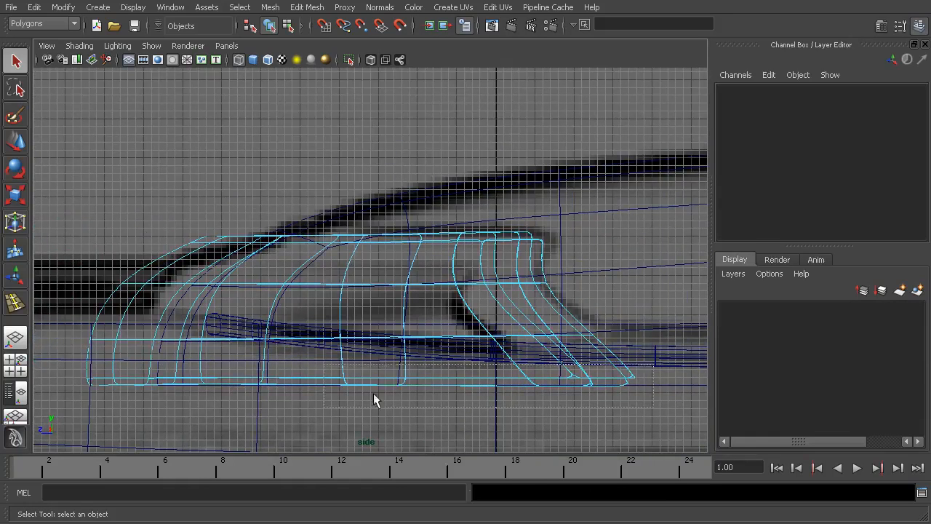
{"action": "left_click_drag", "start_coordinate": [84, 431], "coordinate": [83, 433]}
{"action": "left_click_drag", "start_coordinate": [590, 357], "coordinate": [662, 353], "text": "ctrl"}
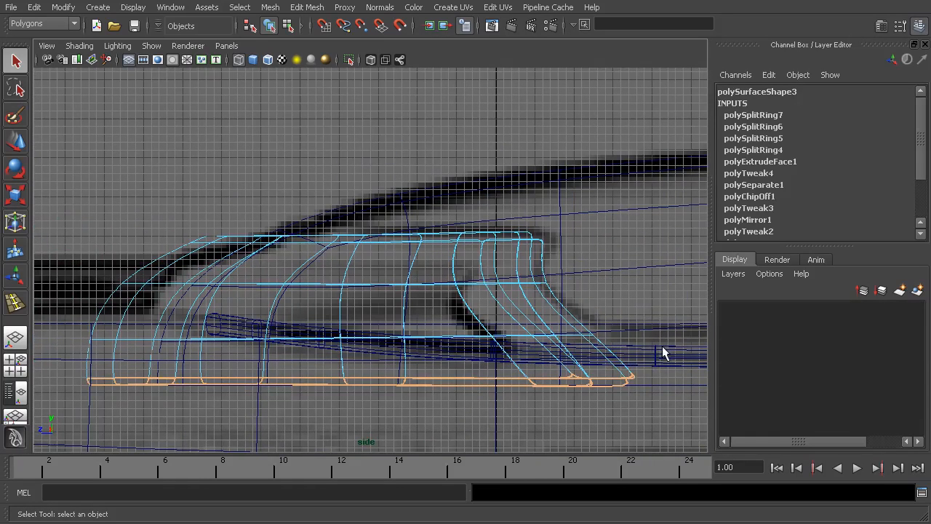
{"action": "left_click", "coordinate": [658, 365]}
{"action": "middle_click_drag", "start_coordinate": [444, 291], "coordinate": [486, 290], "text": "alt"}
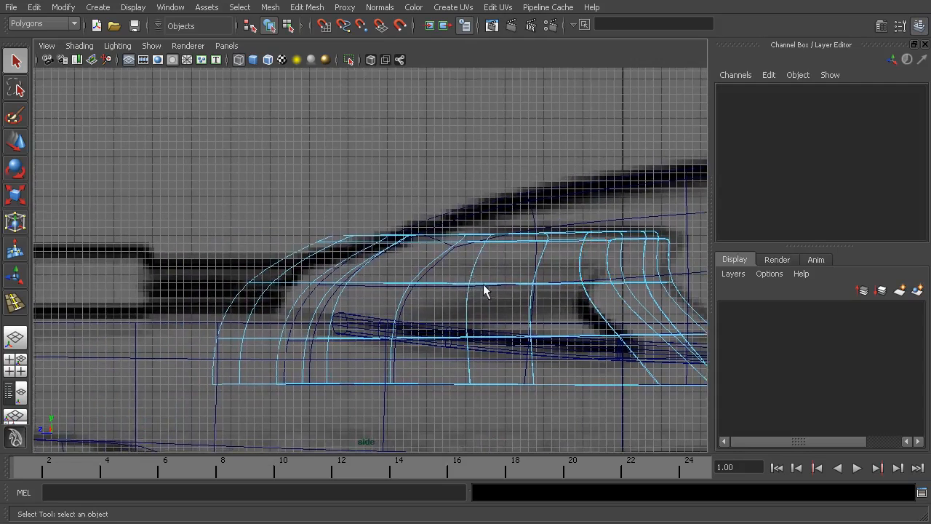
Select the collar's front vertices in the side view and move them backward to match the canopy outline on the blueprint.
{"action": "left_click", "coordinate": [271, 29]}
{"action": "scroll", "coordinate": [423, 231], "scroll_direction": "down", "scroll_amount": 1}
{"action": "right_click_drag", "start_coordinate": [412, 238], "coordinate": [299, 225]}
{"action": "key", "text": "ctrl+z"}
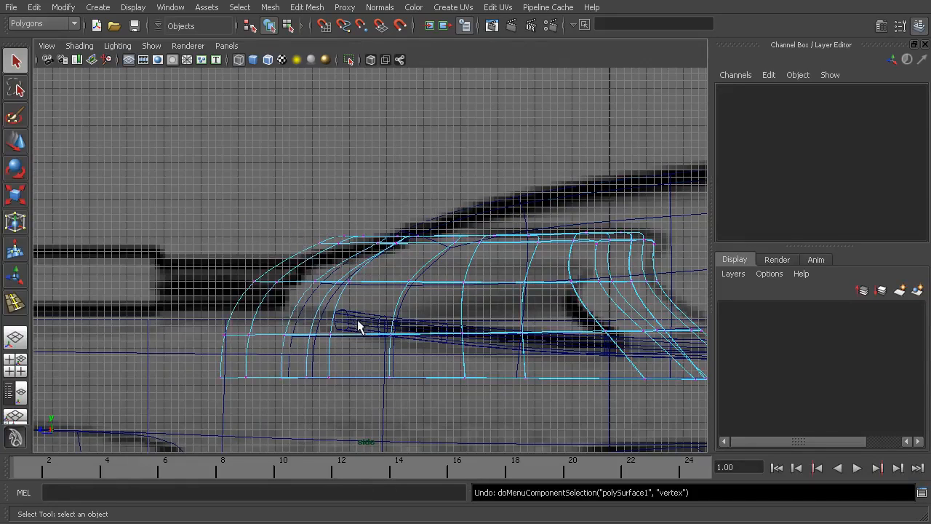
{"action": "left_click_drag", "start_coordinate": [352, 320], "coordinate": [189, 418]}
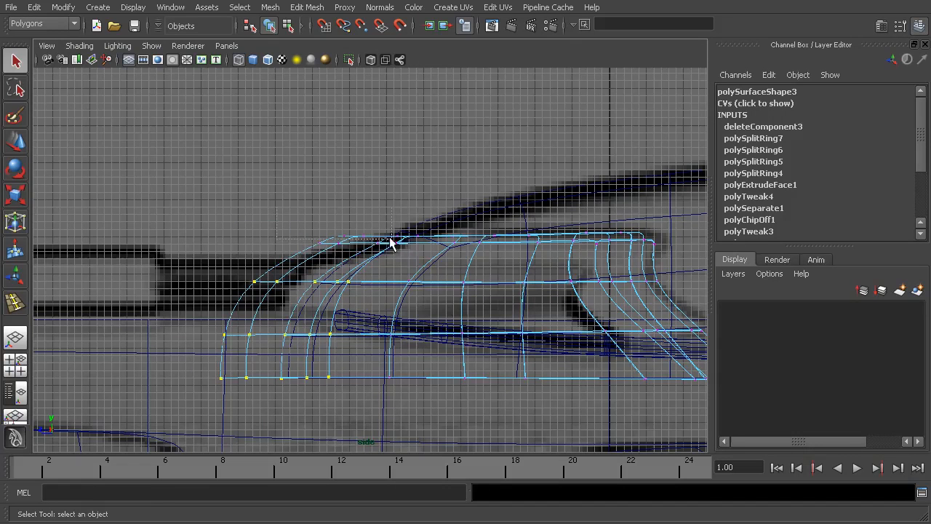
{"action": "key", "text": "w"}
{"action": "middle_click_drag", "start_coordinate": [267, 311], "coordinate": [290, 309]}
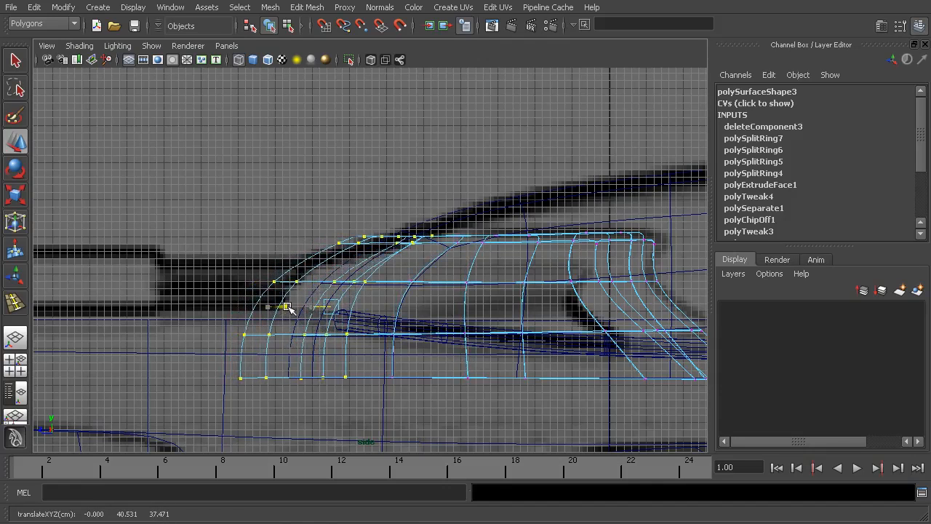
Move the centre vertex on the collar's inner front edge slightly forward along Z in perspective, then return to object selection.
{"action": "key", "text": "space"}
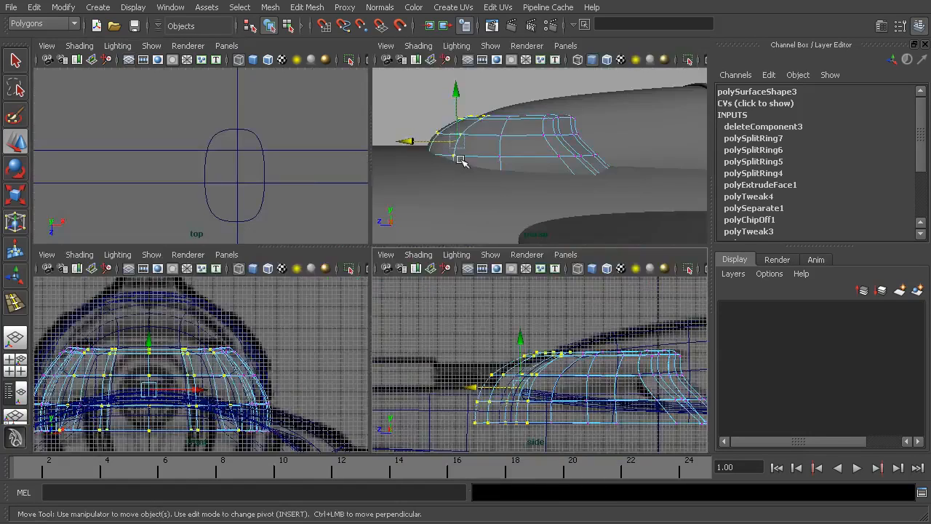
{"action": "key", "text": "space"}
{"action": "left_click_drag", "start_coordinate": [412, 208], "coordinate": [542, 256], "text": "alt"}
{"action": "left_click_drag", "start_coordinate": [453, 306], "coordinate": [420, 180], "text": "alt"}
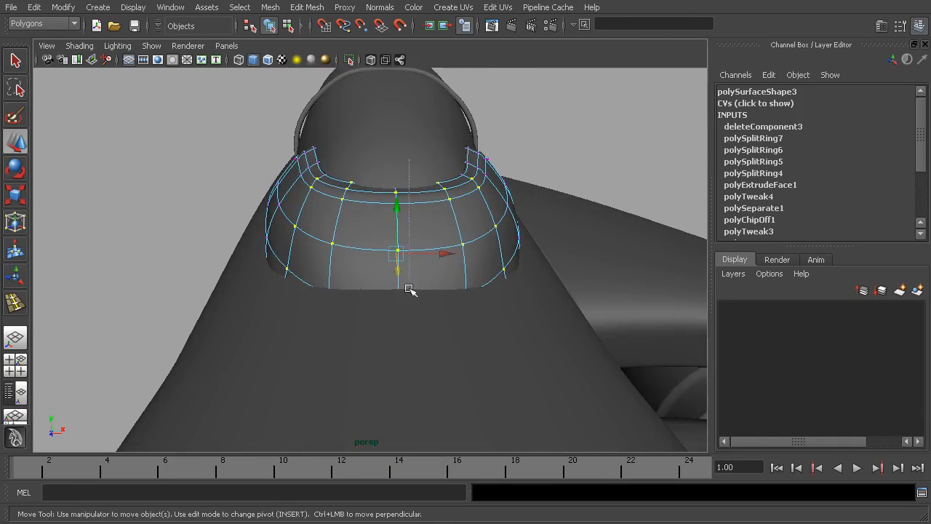
{"action": "left_click_drag", "start_coordinate": [397, 322], "coordinate": [260, 333], "text": "alt"}
{"action": "left_click_drag", "start_coordinate": [308, 281], "coordinate": [379, 264], "text": "alt"}
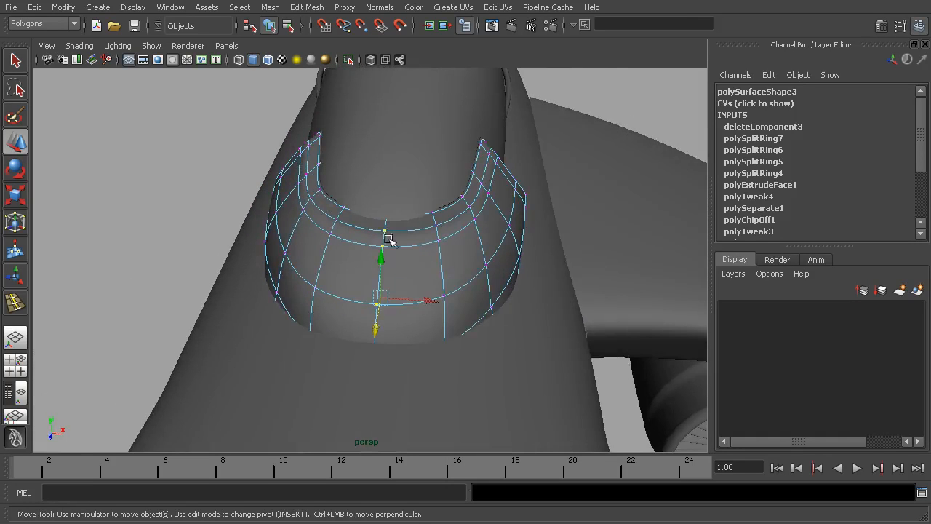
{"action": "left_click_drag", "start_coordinate": [288, 416], "coordinate": [348, 302], "text": "alt"}
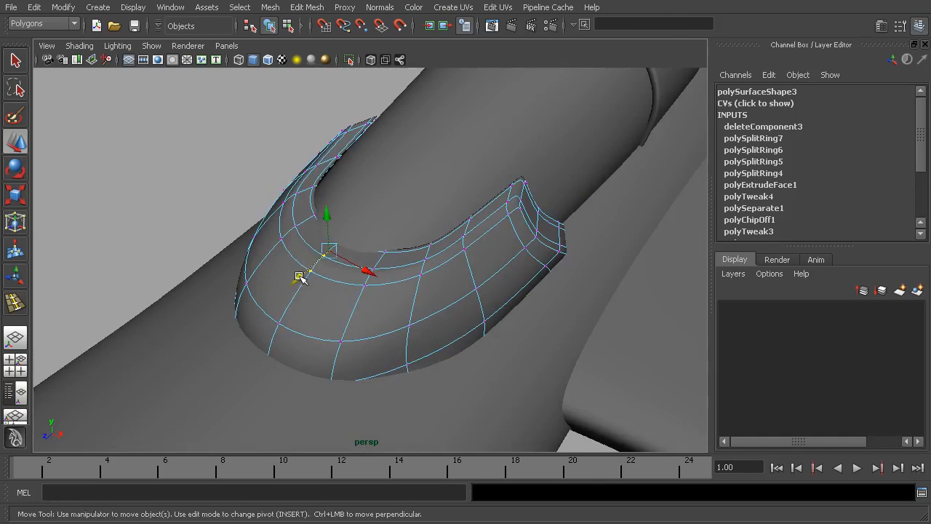
{"action": "left_click_drag", "start_coordinate": [297, 278], "coordinate": [294, 280]}
{"action": "left_click_drag", "start_coordinate": [371, 272], "coordinate": [310, 283], "text": "alt"}
{"action": "left_click_drag", "start_coordinate": [241, 257], "coordinate": [382, 199]}
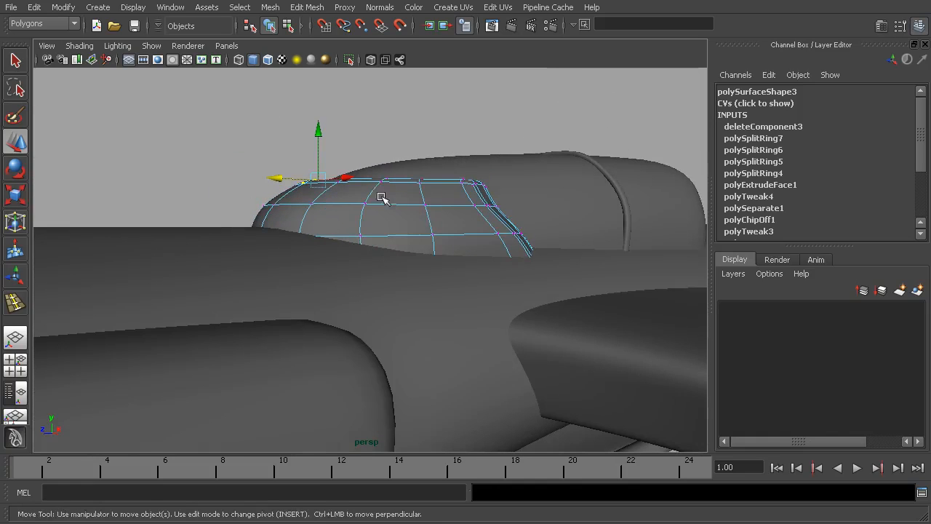
{"action": "left_click", "coordinate": [269, 25]}
Select the matching vertices on both sides of the collar's rounded front, scale them along X to refine the curve, and return to object selection.
{"action": "left_click_drag", "start_coordinate": [344, 155], "coordinate": [491, 270], "text": "alt"}
{"action": "left_click_drag", "start_coordinate": [408, 299], "coordinate": [233, 286], "text": "alt"}
{"action": "left_click_drag", "start_coordinate": [327, 264], "coordinate": [473, 250], "text": "alt"}
{"action": "left_click", "coordinate": [474, 250]}
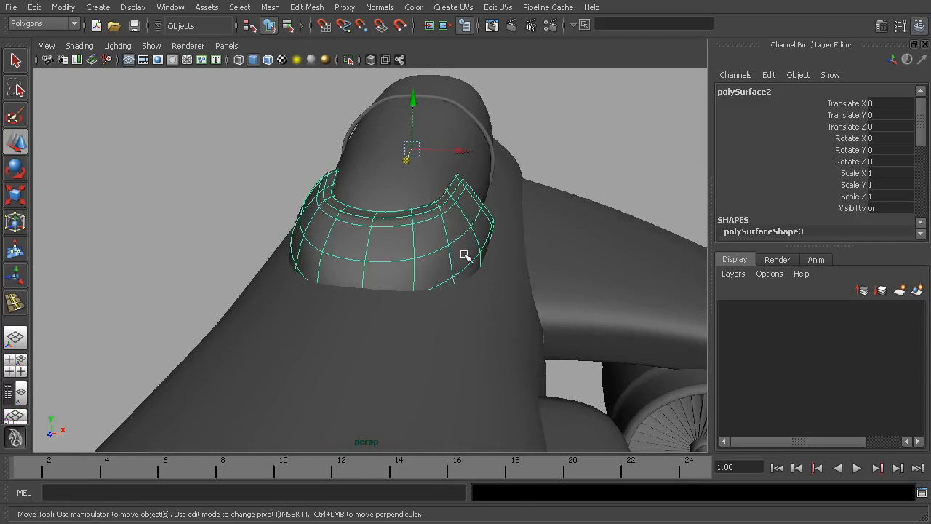
{"action": "right_click_drag", "start_coordinate": [464, 275], "coordinate": [395, 268]}
{"action": "left_click_drag", "start_coordinate": [394, 268], "coordinate": [469, 298], "text": "alt"}
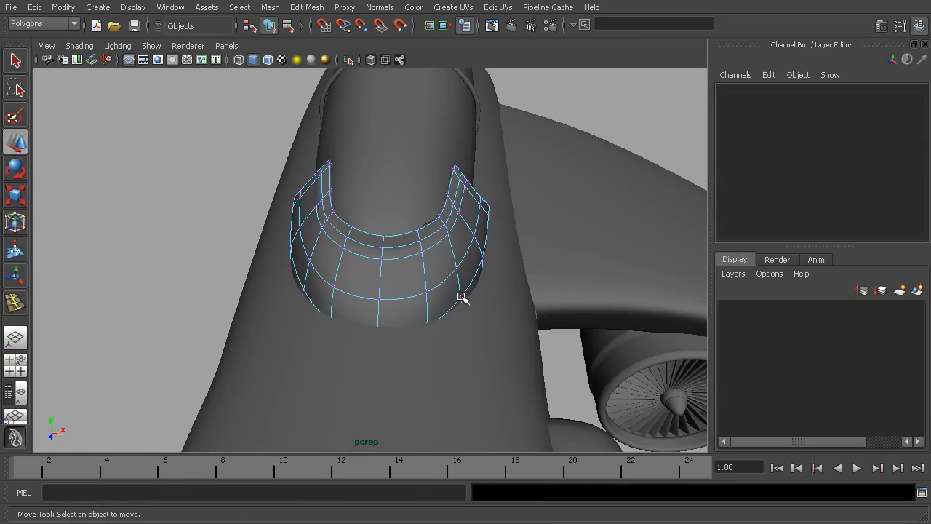
{"action": "left_click", "coordinate": [460, 298]}
{"action": "left_click", "coordinate": [310, 292]}
{"action": "left_click_drag", "start_coordinate": [288, 335], "coordinate": [461, 371], "text": "alt"}
{"action": "key", "text": "r"}
{"action": "left_click_drag", "start_coordinate": [415, 406], "coordinate": [416, 406]}
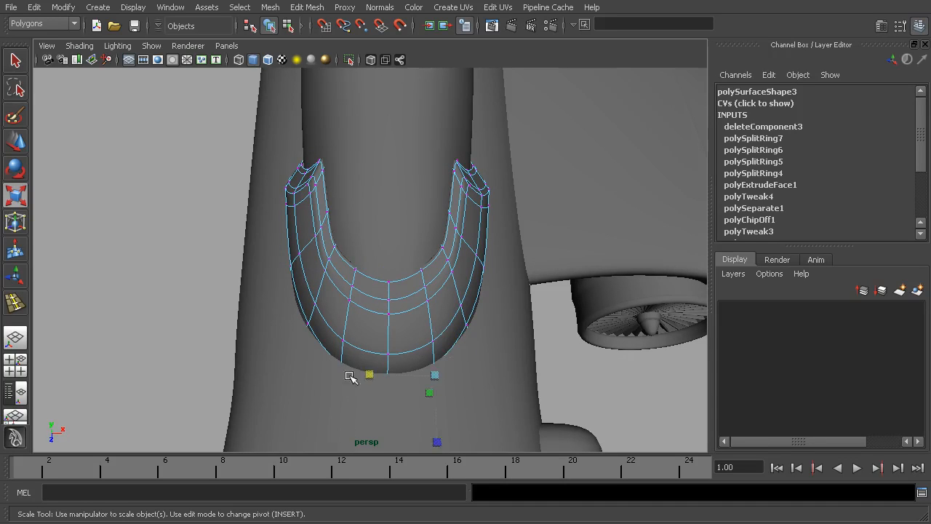
{"action": "left_click_drag", "start_coordinate": [324, 404], "coordinate": [324, 404]}
{"action": "left_click_drag", "start_coordinate": [459, 371], "coordinate": [342, 306]}
{"action": "right_click_drag", "start_coordinate": [436, 205], "coordinate": [469, 187], "text": "alt"}
{"action": "left_click", "coordinate": [269, 26]}
Insert an edge loop close to the collar's upper rim to sharpen it, then return to object selection.
{"action": "left_click_drag", "start_coordinate": [378, 218], "coordinate": [512, 256], "text": "alt"}
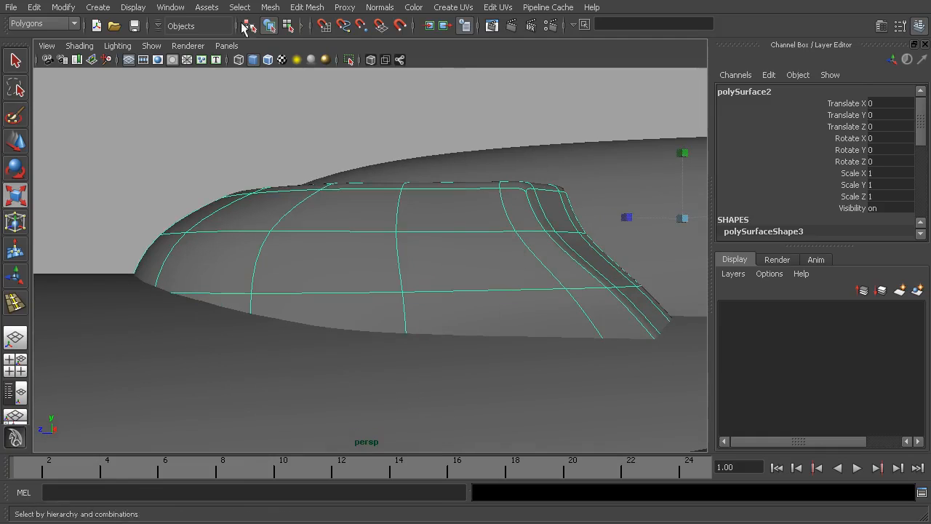
{"action": "left_click", "coordinate": [307, 7]}
{"action": "left_click", "coordinate": [349, 139]}
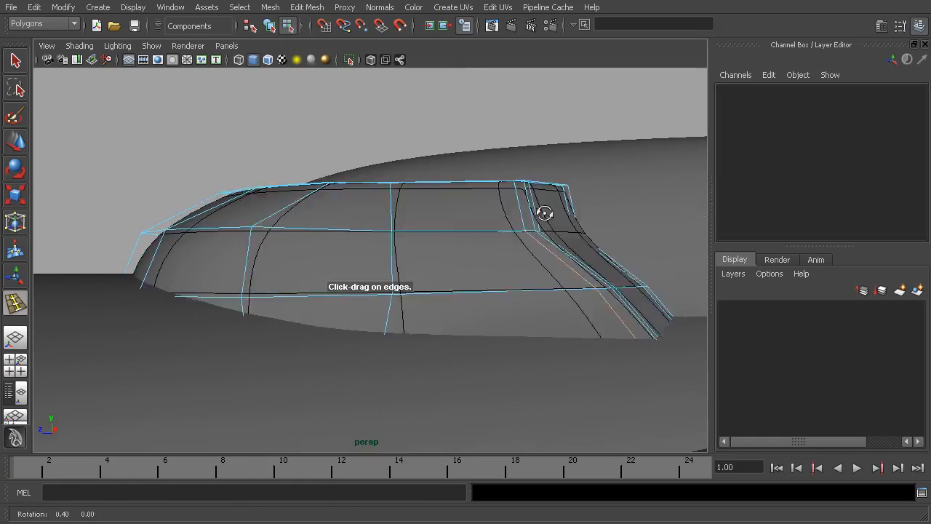
{"action": "left_click_drag", "start_coordinate": [509, 224], "coordinate": [531, 213]}
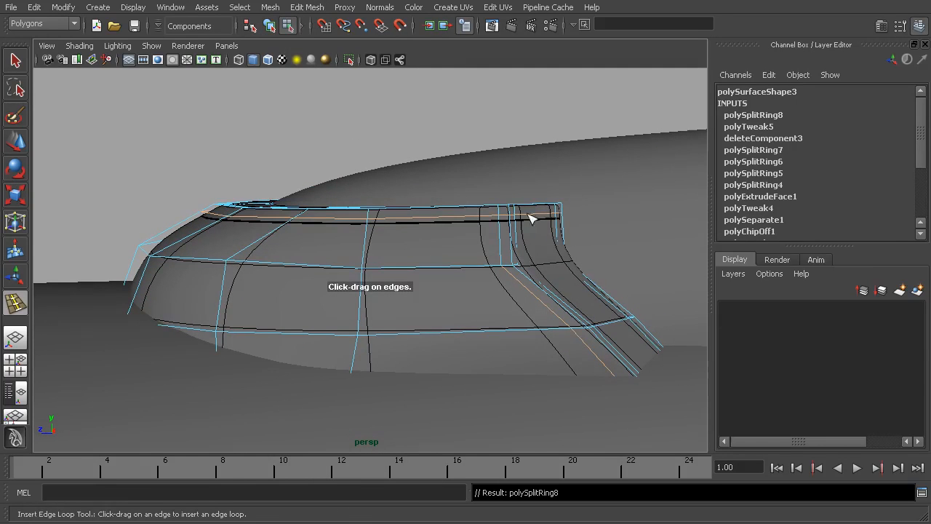
{"action": "key", "text": "q"}
{"action": "left_click", "coordinate": [269, 26]}
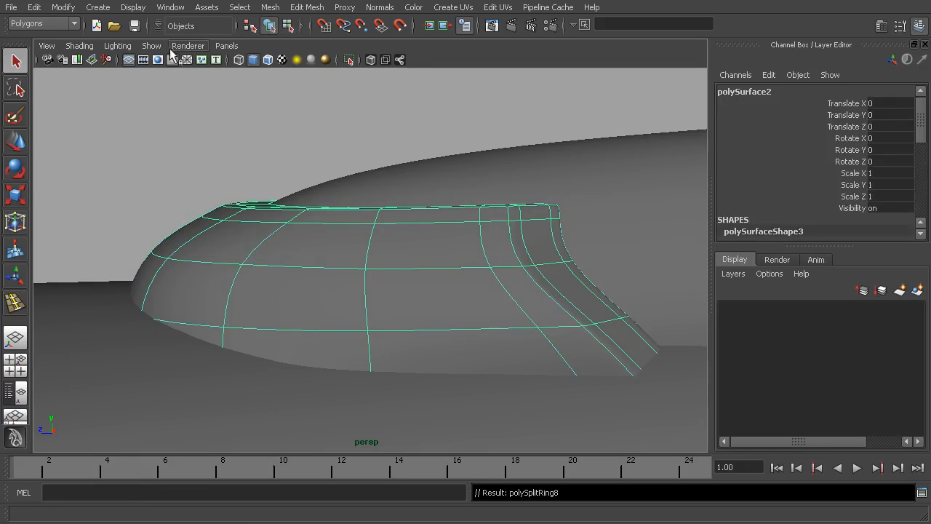
{"action": "left_click", "coordinate": [288, 25]}
{"action": "left_click", "coordinate": [269, 25]}
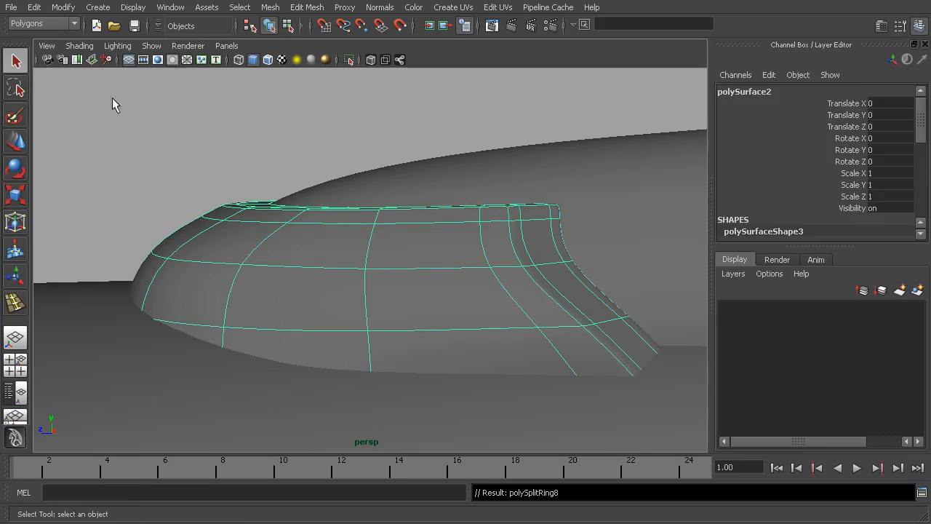
{"action": "left_click", "coordinate": [240, 138]}
Move the three middle vertices of the collar's inner front edge forward along Z, then return to object selection and deselect the collar.
{"action": "left_click_drag", "start_coordinate": [463, 243], "coordinate": [480, 328], "text": "alt"}
{"action": "left_click", "coordinate": [436, 315]}
{"action": "scroll", "coordinate": [432, 313], "scroll_direction": "up", "scroll_amount": 1}
{"action": "scroll", "coordinate": [431, 313], "scroll_direction": "up", "scroll_amount": 3}
{"action": "right_click_drag", "start_coordinate": [482, 343], "coordinate": [380, 332]}
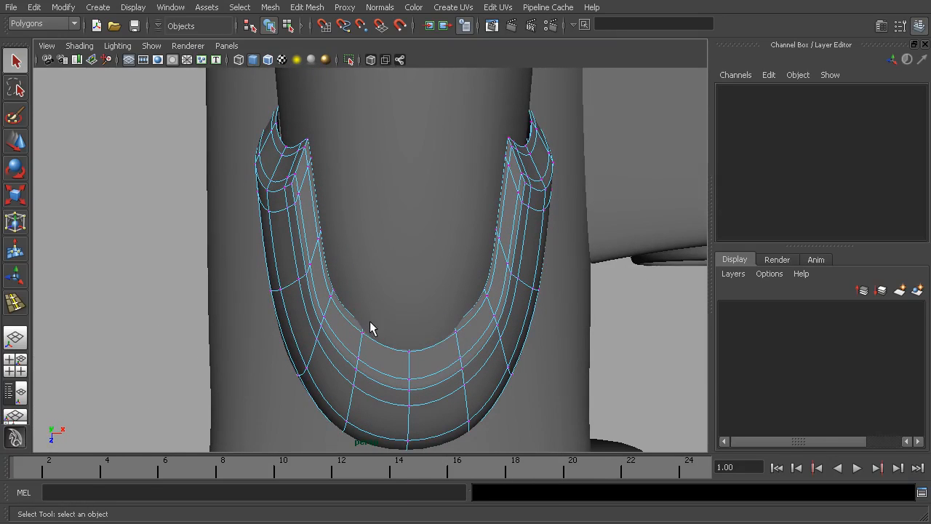
{"action": "left_click_drag", "start_coordinate": [473, 348], "coordinate": [474, 349]}
{"action": "left_click_drag", "start_coordinate": [483, 353], "coordinate": [573, 306], "text": "alt"}
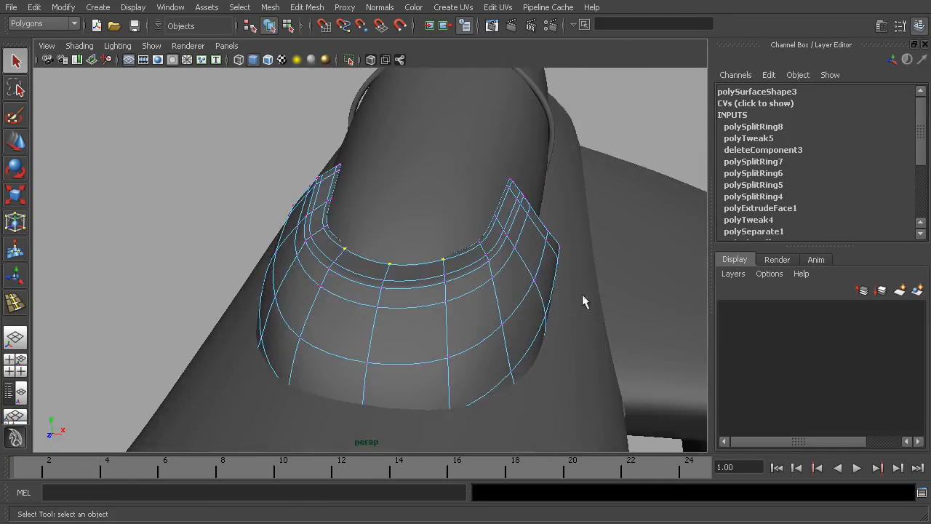
{"action": "left_click_drag", "start_coordinate": [349, 407], "coordinate": [415, 357], "text": "alt"}
{"action": "key", "text": "w"}
{"action": "left_click_drag", "start_coordinate": [384, 318], "coordinate": [440, 370], "text": "alt"}
{"action": "middle_click_drag", "start_coordinate": [430, 369], "coordinate": [431, 373]}
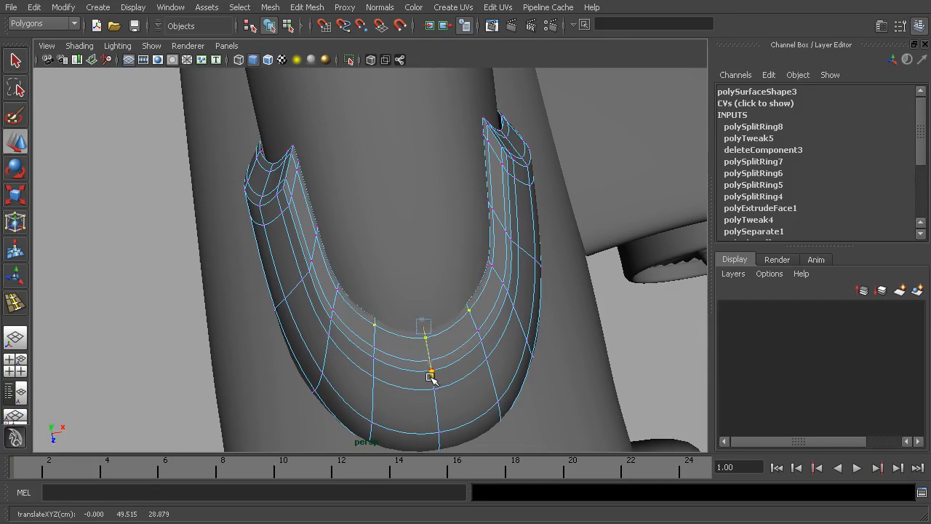
{"action": "middle_click_drag", "start_coordinate": [433, 384], "coordinate": [433, 384]}
{"action": "left_click_drag", "start_coordinate": [434, 384], "coordinate": [350, 280], "text": "alt"}
{"action": "left_click_drag", "start_coordinate": [357, 198], "coordinate": [389, 216], "text": "alt"}
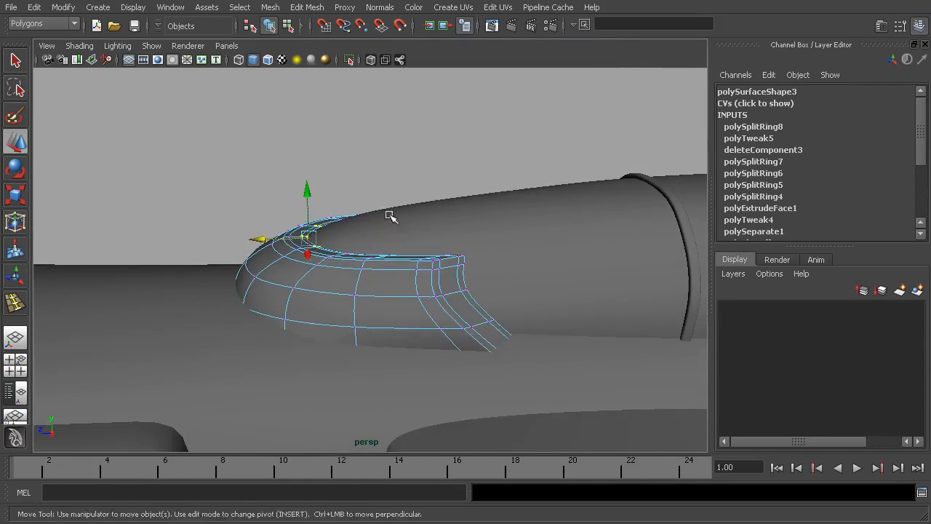
{"action": "left_click", "coordinate": [269, 25]}
{"action": "left_click", "coordinate": [433, 185]}
Examine the finished collar on the whole ship in perspective and the blueprint's details along the top of the nose in the side view.
{"action": "right_click_drag", "start_coordinate": [490, 211], "coordinate": [274, 168], "text": "alt"}
{"action": "left_click_drag", "start_coordinate": [274, 168], "coordinate": [422, 237], "text": "alt"}
{"action": "left_click_drag", "start_coordinate": [439, 272], "coordinate": [501, 262], "text": "alt"}
{"action": "key", "text": "space"}
{"action": "key", "text": "space"}
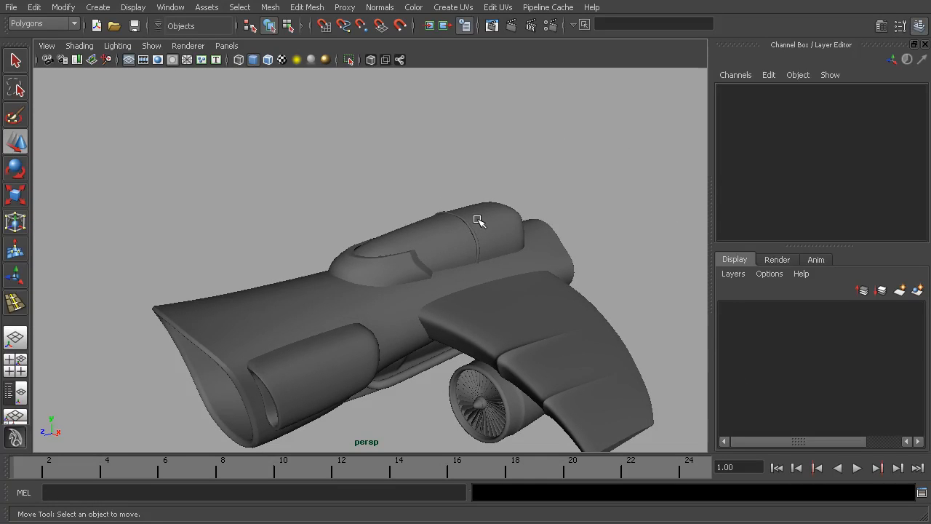
{"action": "left_click_drag", "start_coordinate": [423, 252], "coordinate": [442, 251], "text": "alt"}
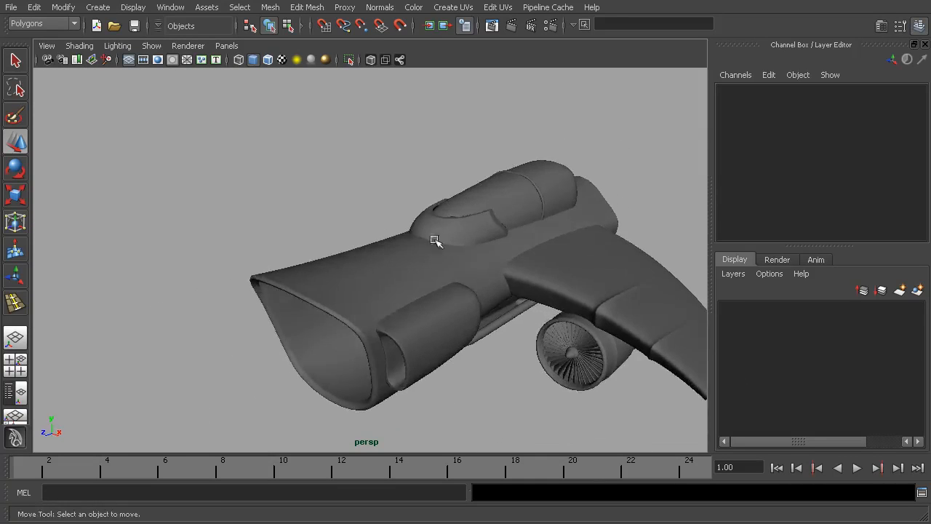
{"action": "key", "text": "space"}
{"action": "key", "text": "space"}
{"action": "right_click_drag", "start_coordinate": [538, 330], "coordinate": [56, 267], "text": "alt"}
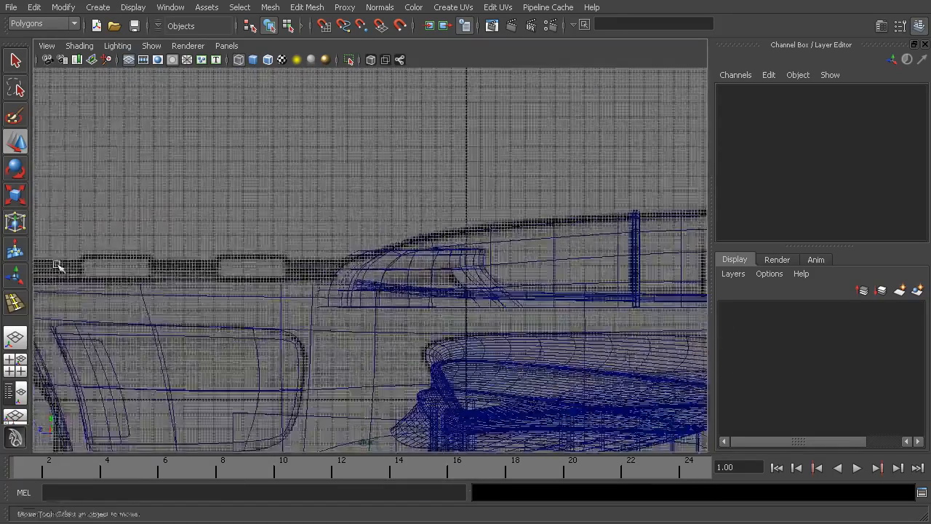
{"action": "middle_click_drag", "start_coordinate": [66, 268], "coordinate": [478, 246], "text": "alt"}
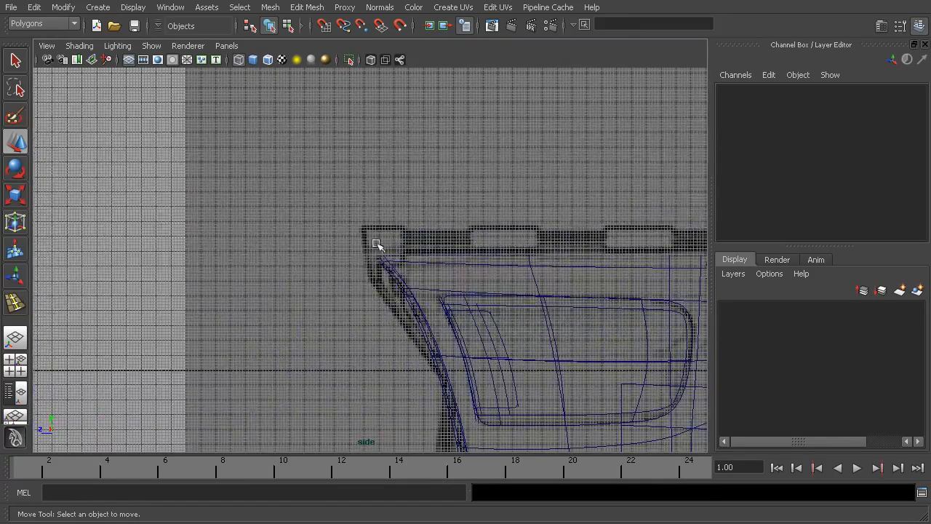
{"action": "key", "text": "space"}
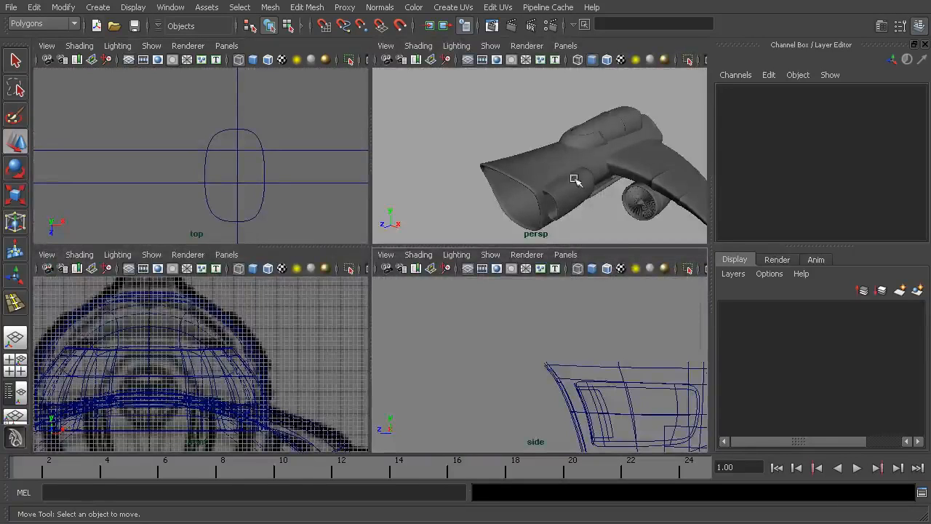
{"action": "key", "text": "space"}
{"action": "left_click_drag", "start_coordinate": [504, 193], "coordinate": [332, 195], "text": "alt"}
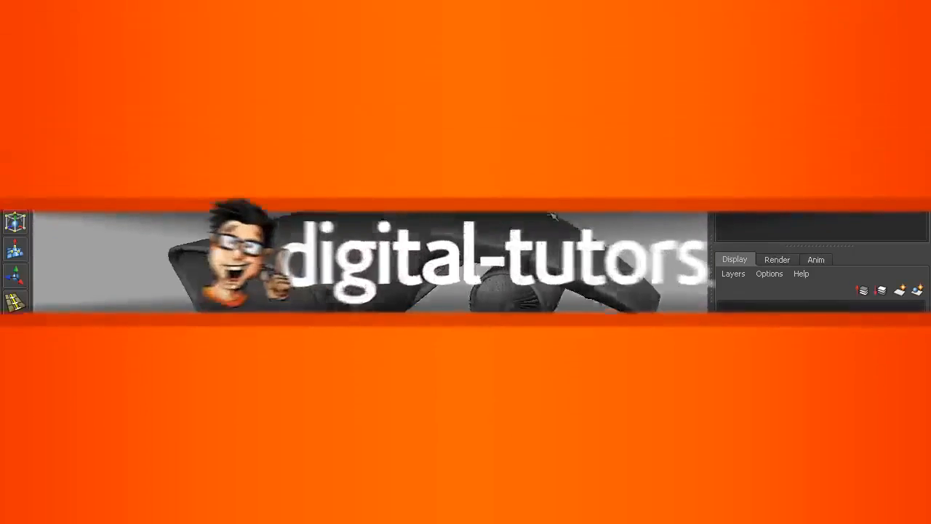